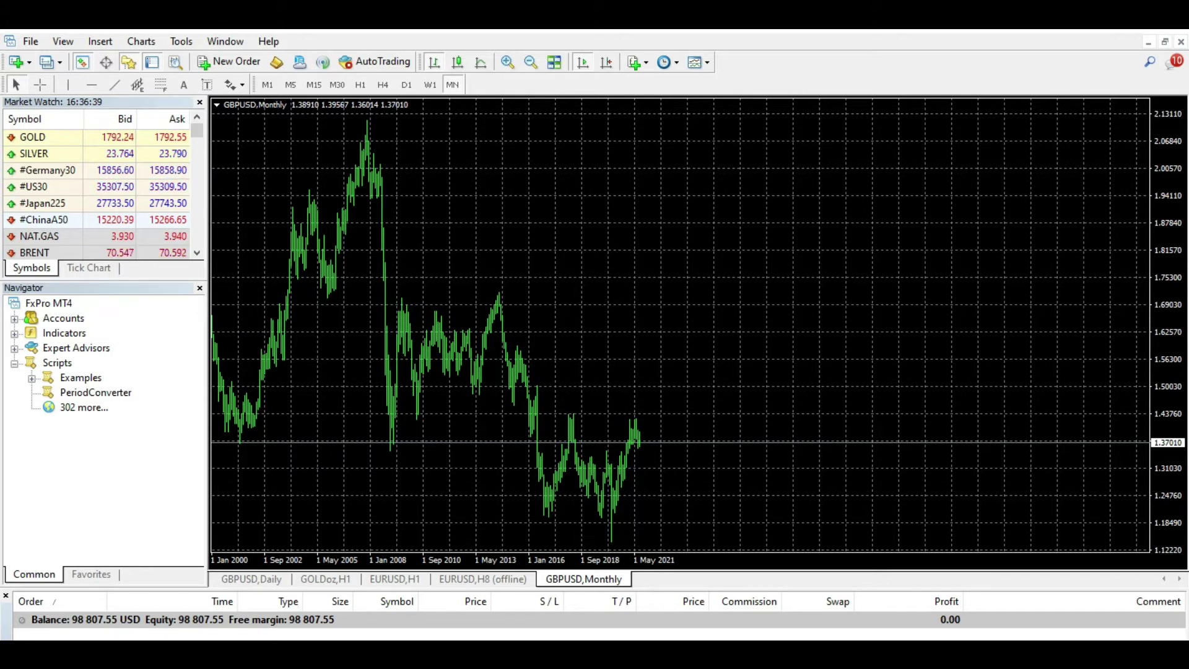
# Step: Cycle the GBPUSD chart through M5, M15, M30, H1, H4, D1, W1 and MN timeframes
pyautogui.click(267, 85)
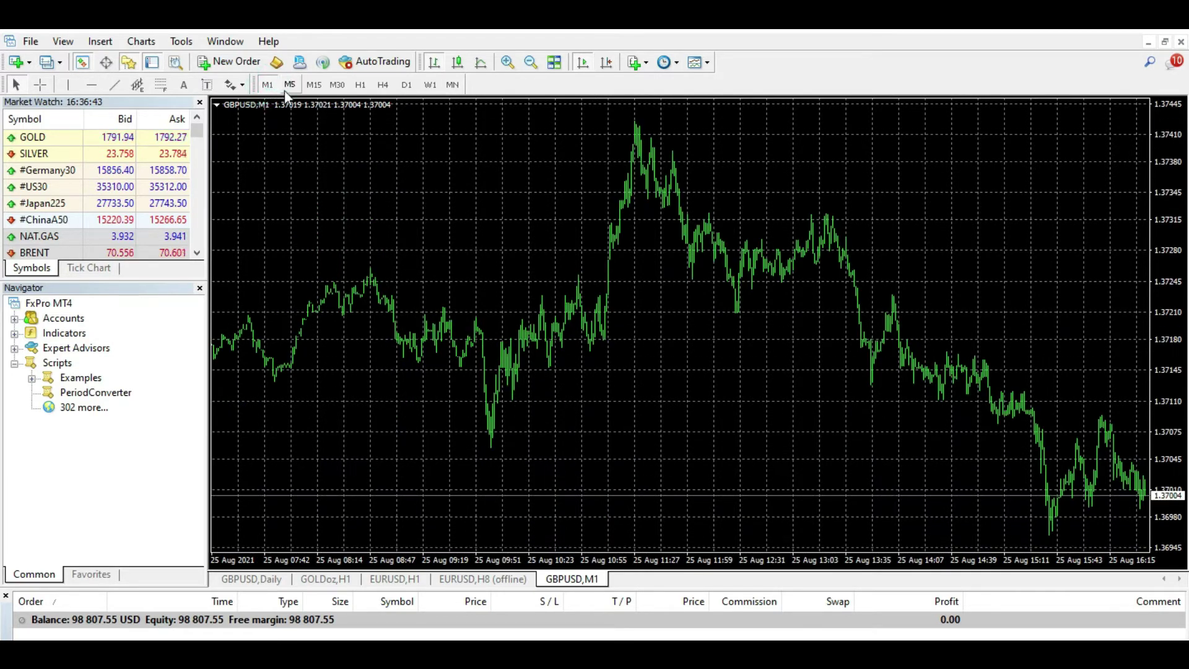
pyautogui.click(290, 85)
pyautogui.click(314, 85)
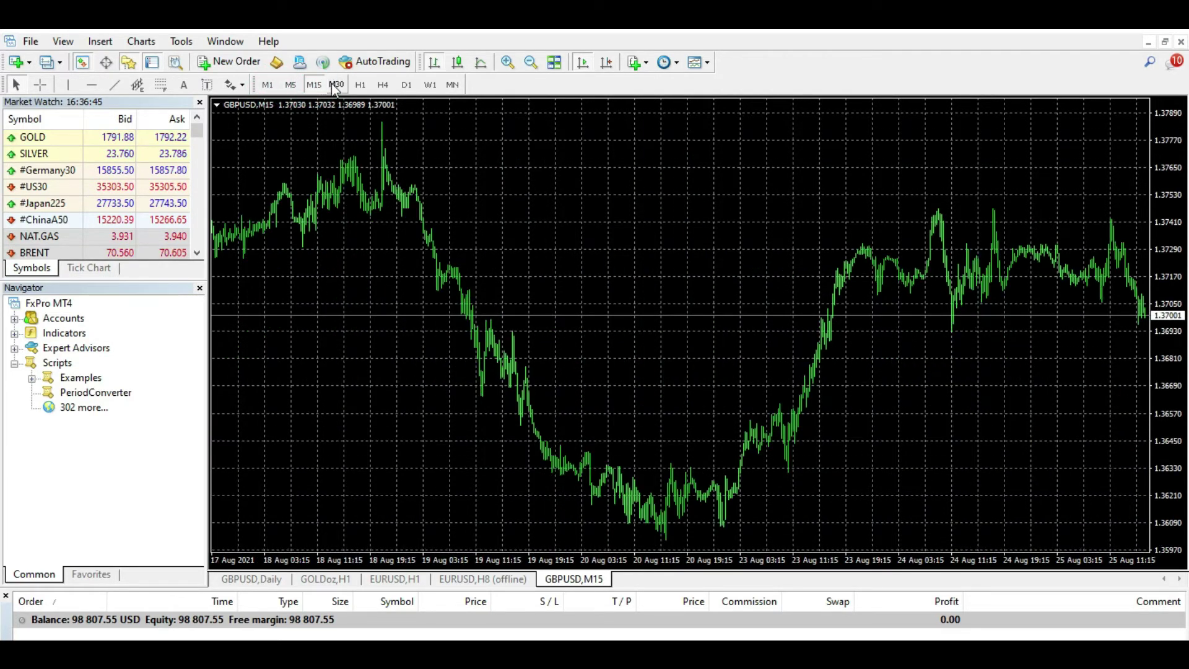
pyautogui.click(335, 85)
pyautogui.click(363, 85)
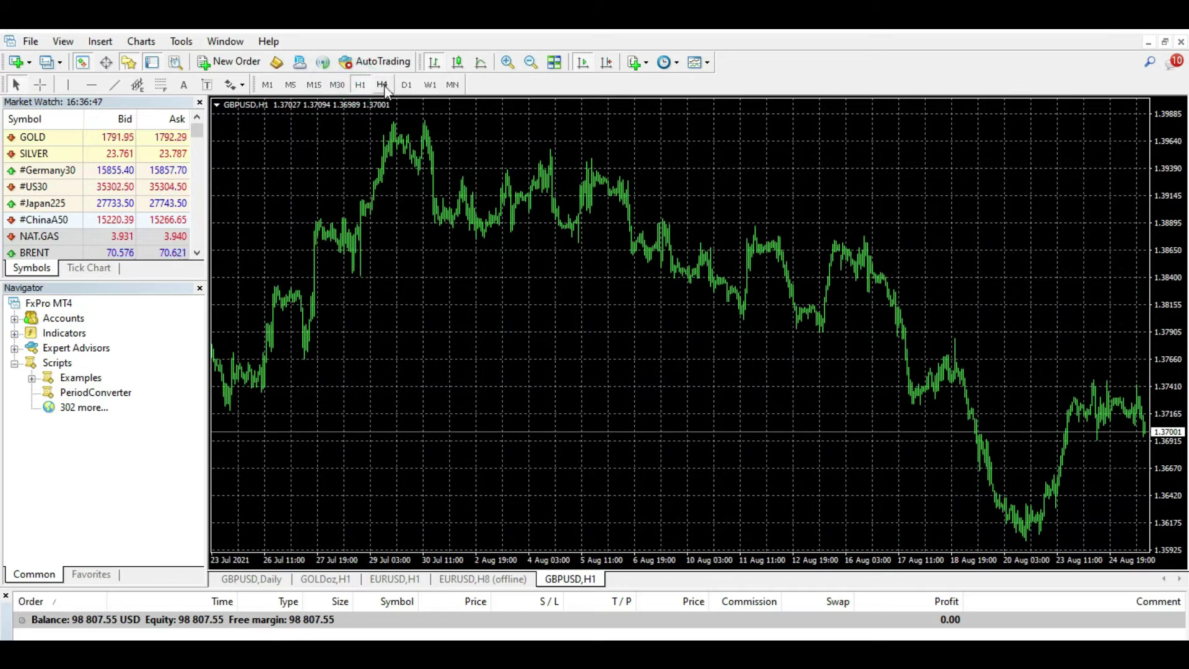
pyautogui.click(383, 85)
pyautogui.click(406, 86)
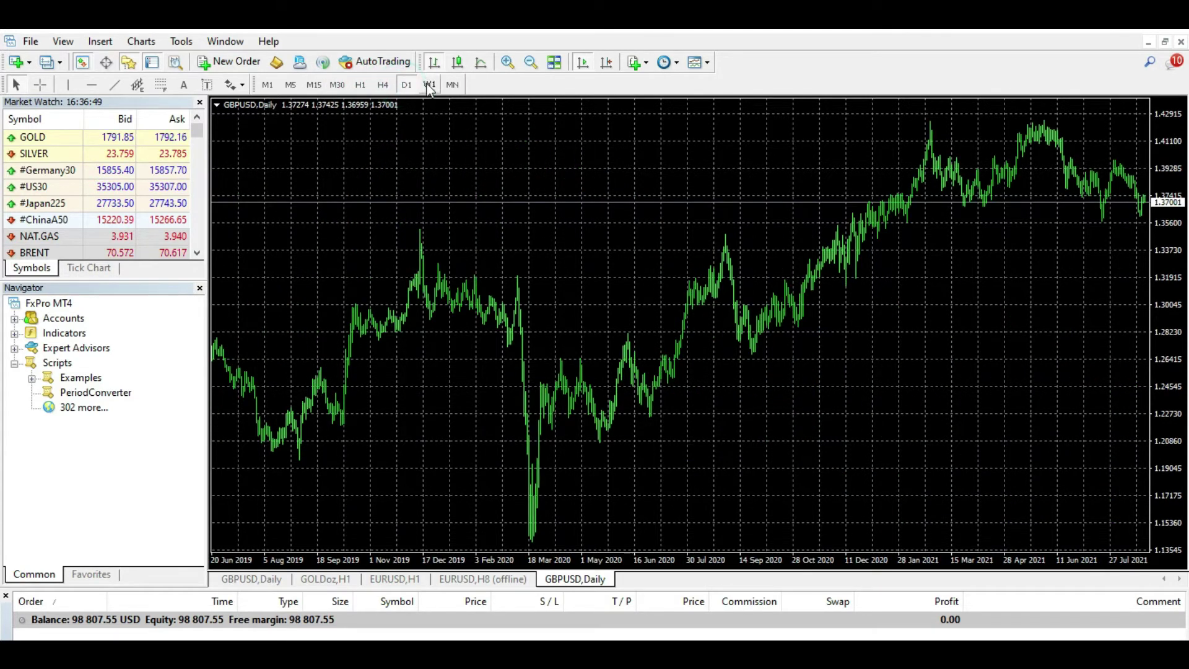
pyautogui.click(430, 85)
pyautogui.click(452, 85)
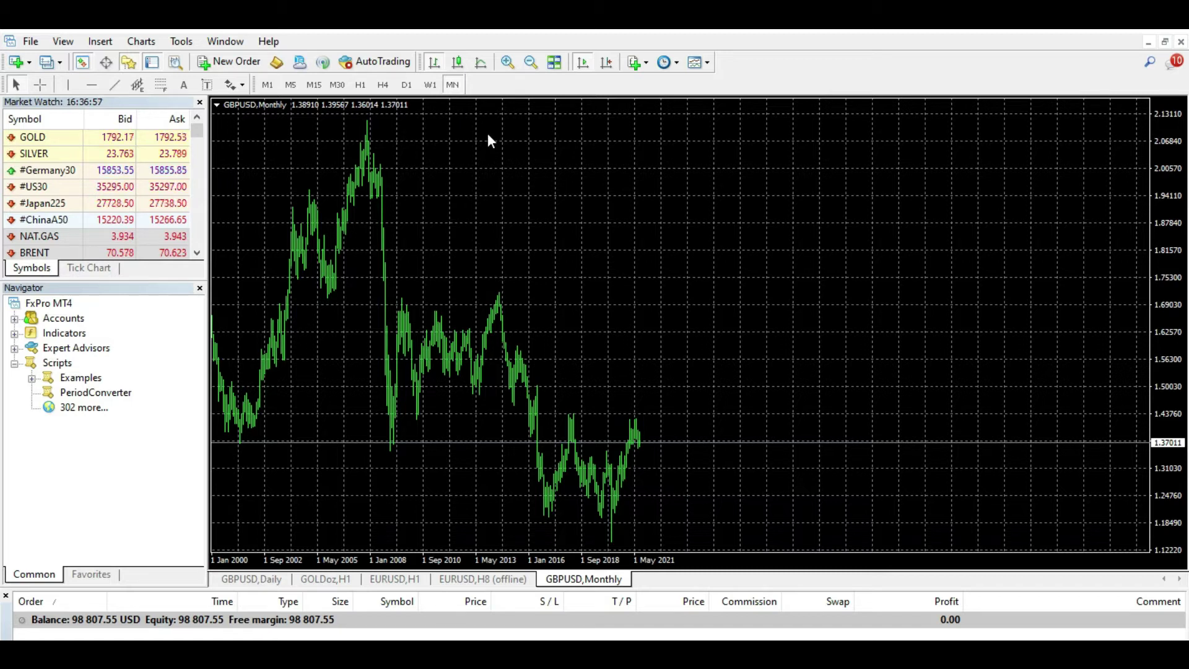
# Step: Step GBPUSD back through M15 and M30 to the H1 timeframe
pyautogui.click(314, 85)
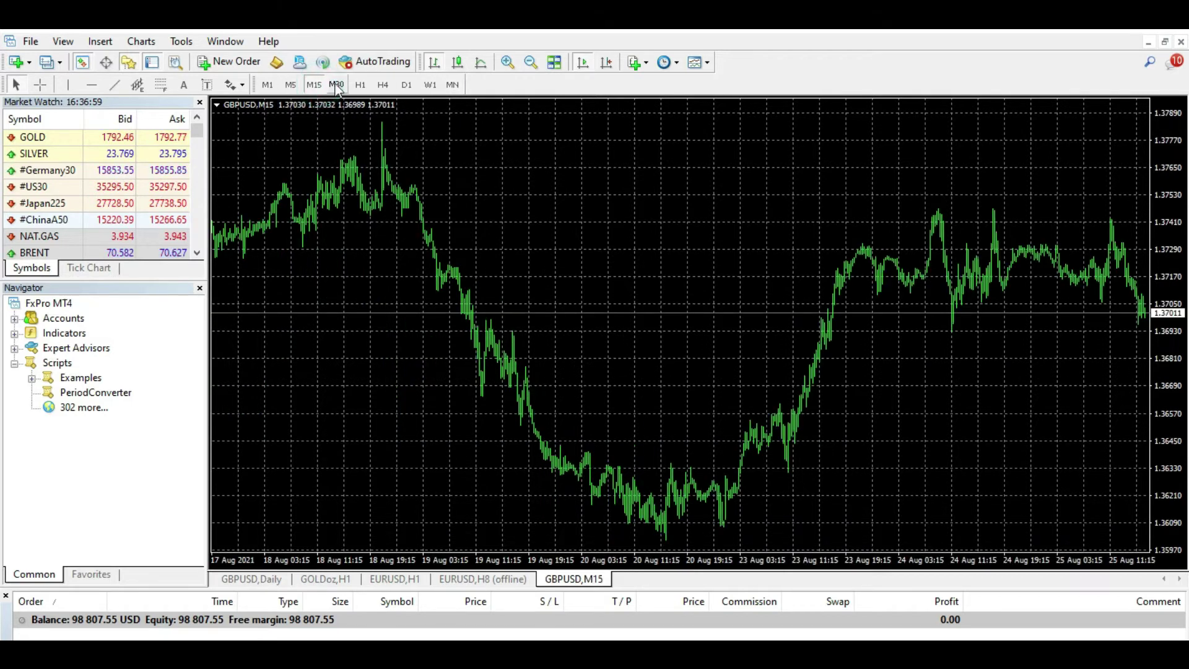
pyautogui.click(336, 85)
pyautogui.click(360, 85)
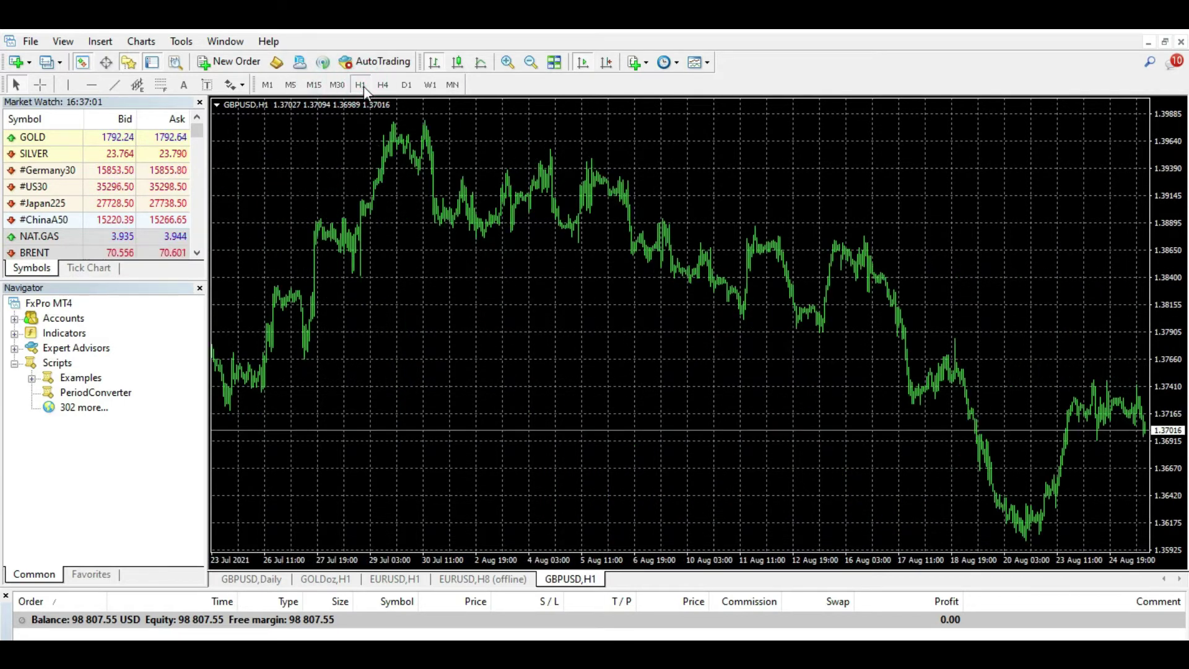
# Step: Choose GBPUSD,M15 from the File > Open Offline history list and open it
pyautogui.click(29, 42)
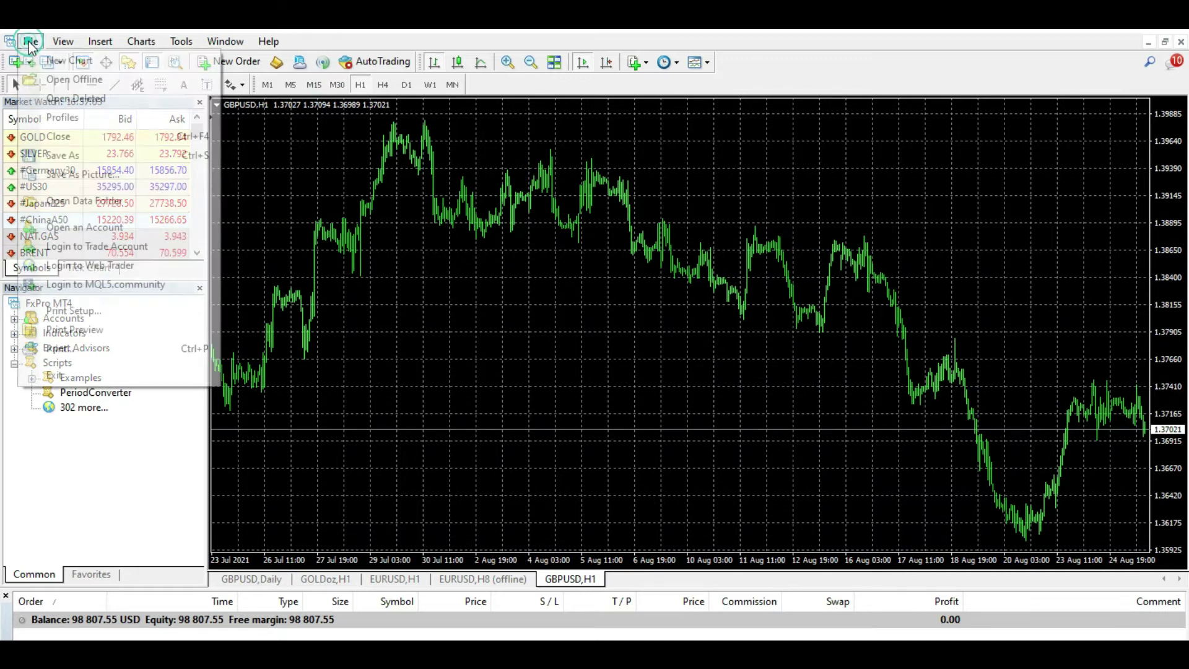
pyautogui.click(56, 79)
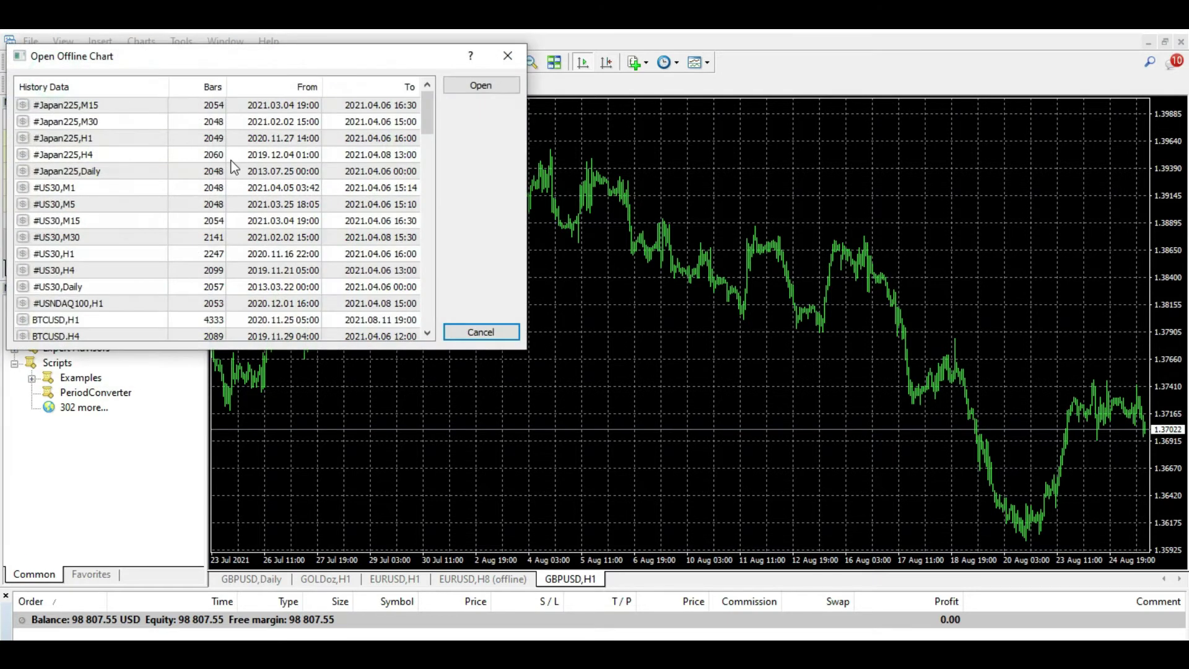
pyautogui.scroll(-5, 418, 165)
pyautogui.moveTo(431, 170); pyautogui.dragTo(432, 210)
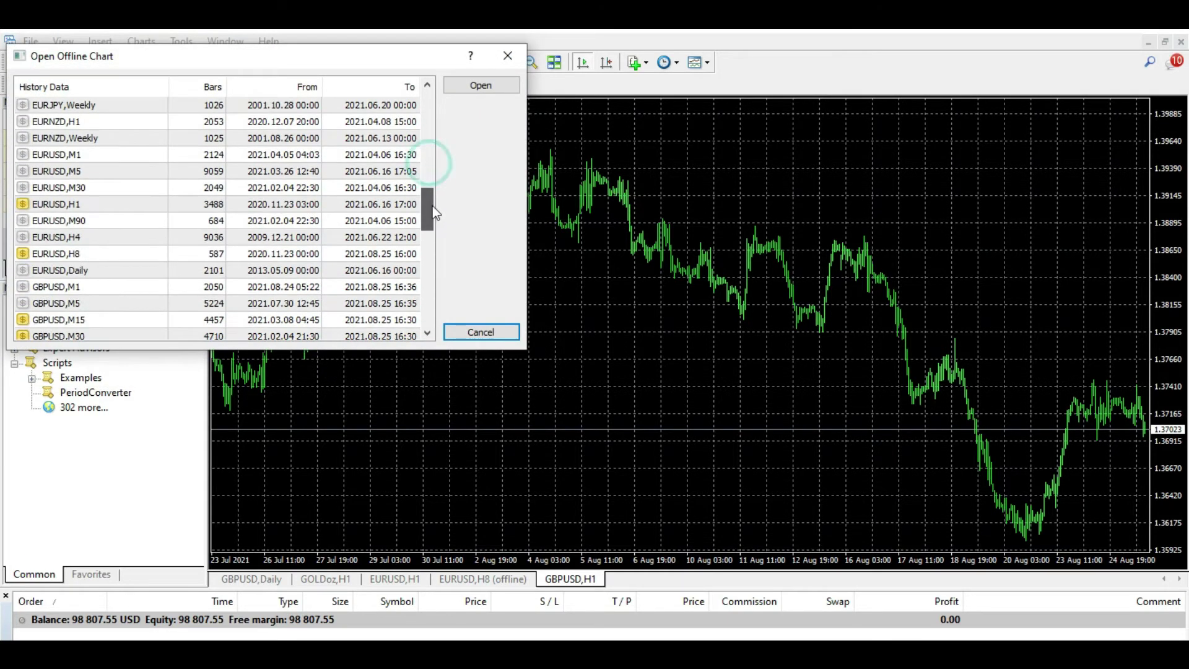
pyautogui.click(59, 204)
pyautogui.click(55, 238)
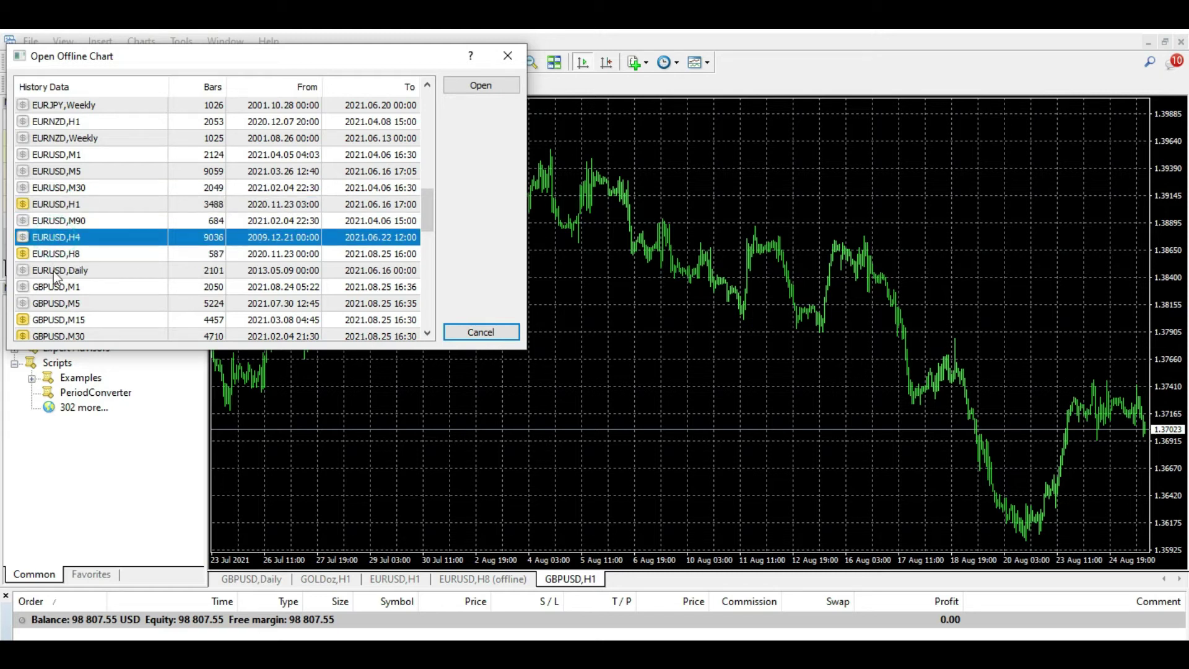
pyautogui.click(54, 271)
pyautogui.click(54, 289)
pyautogui.click(55, 303)
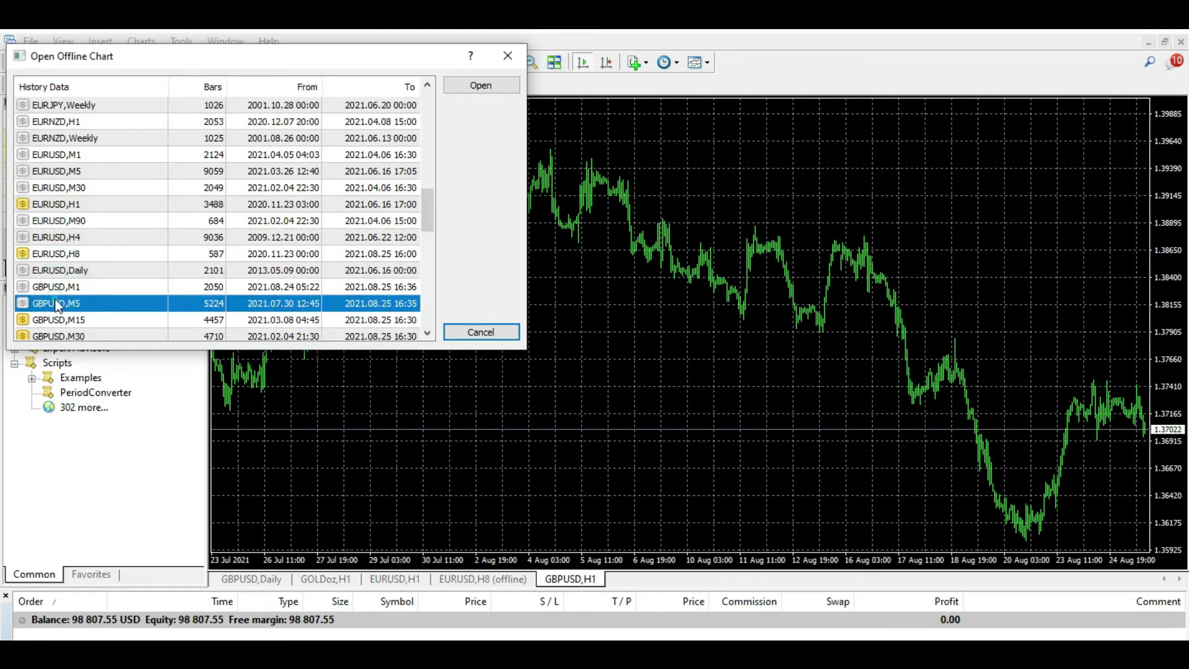
pyautogui.click(62, 320)
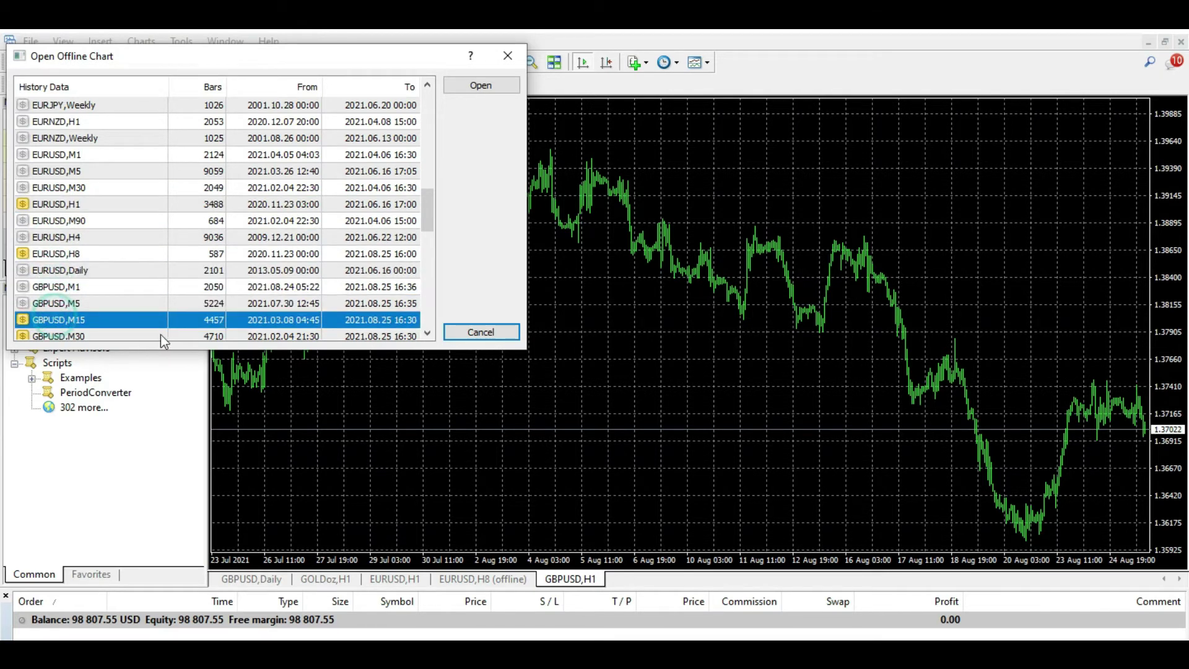
pyautogui.click(459, 85)
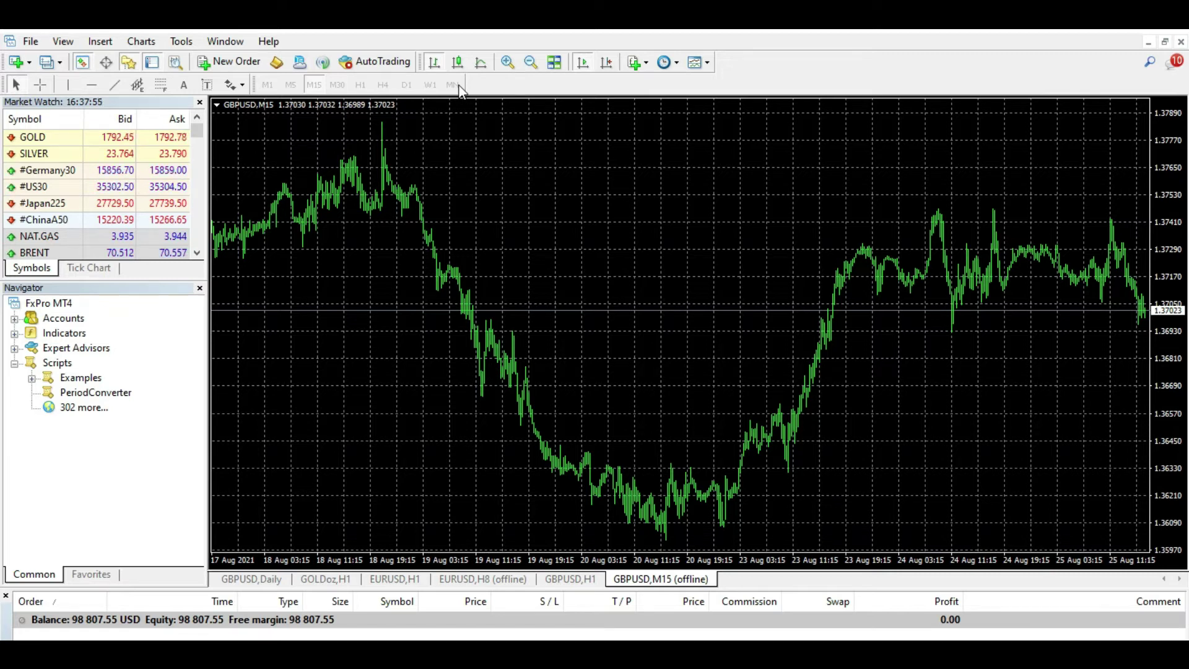
# Step: Back on the live GBPUSD,H1 tab, alternate between H4, D1 and M30, finishing on D1
pyautogui.click(564, 578)
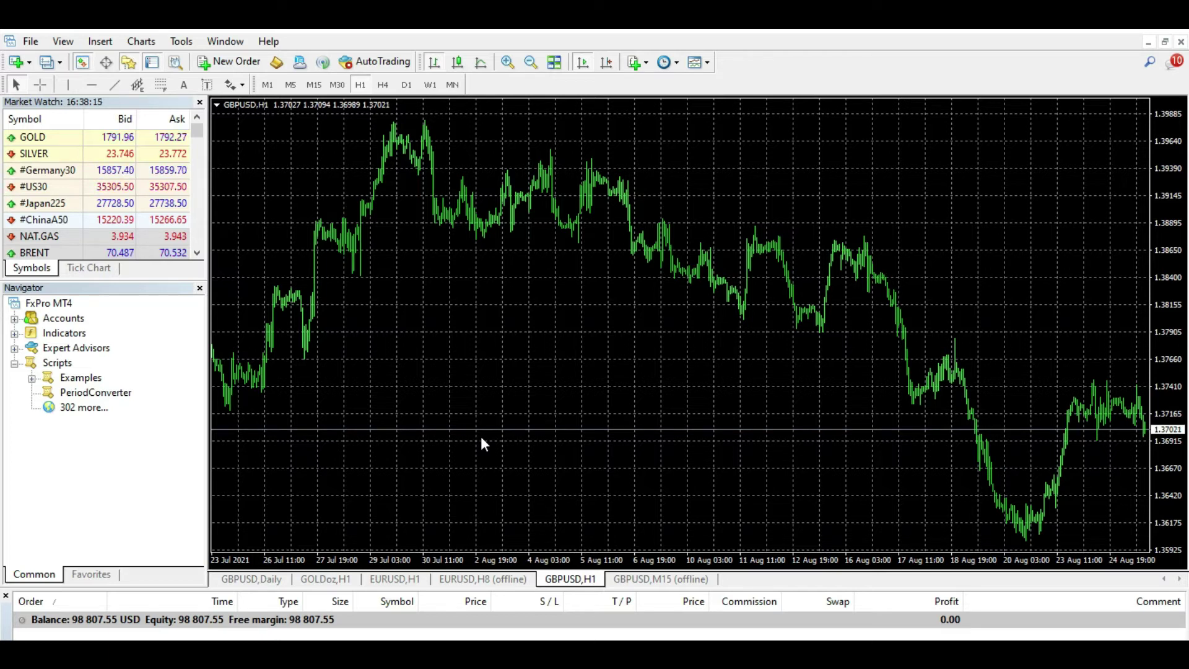
pyautogui.click(382, 84)
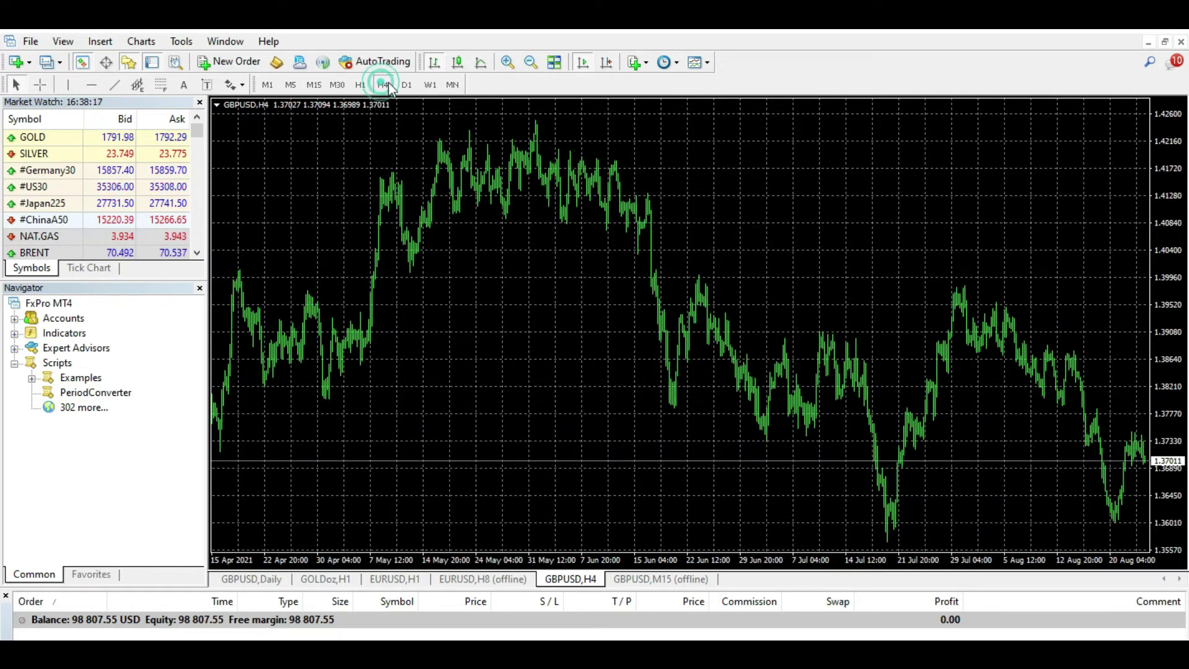
pyautogui.click(406, 85)
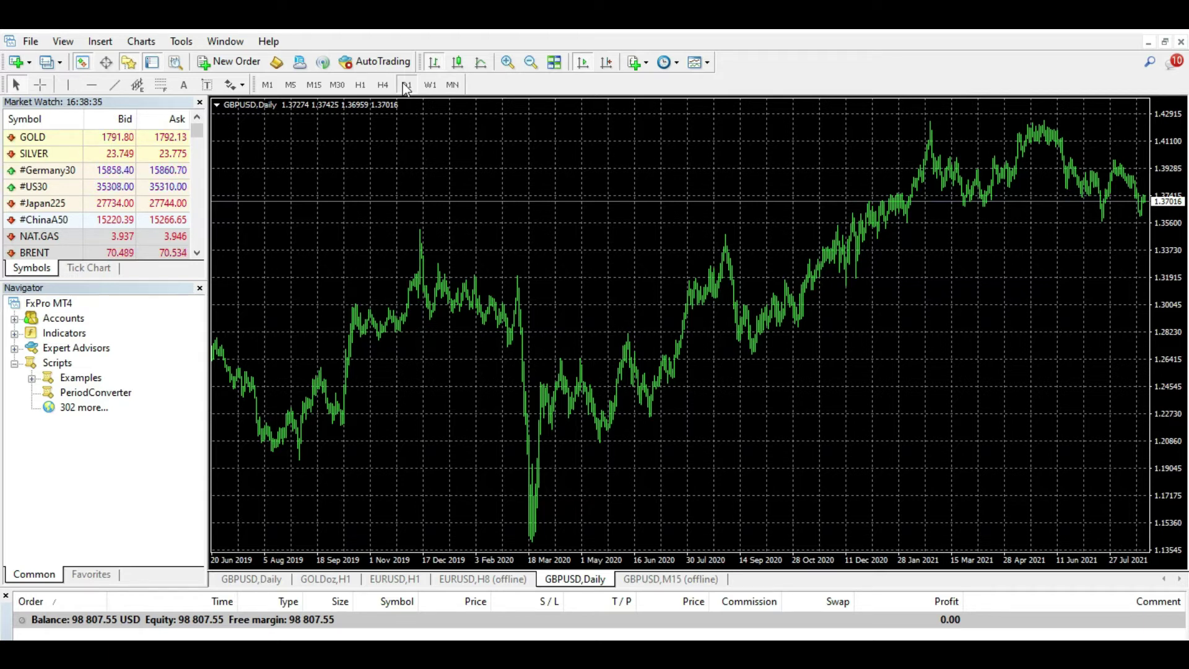
pyautogui.click(337, 85)
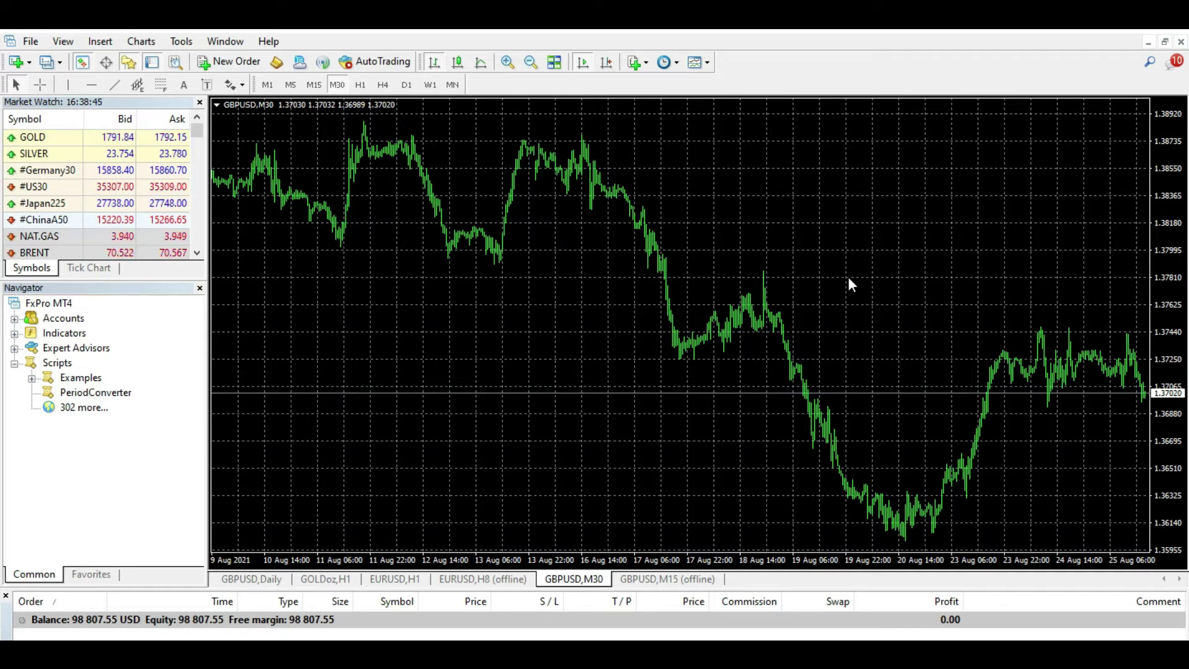
pyautogui.click(406, 84)
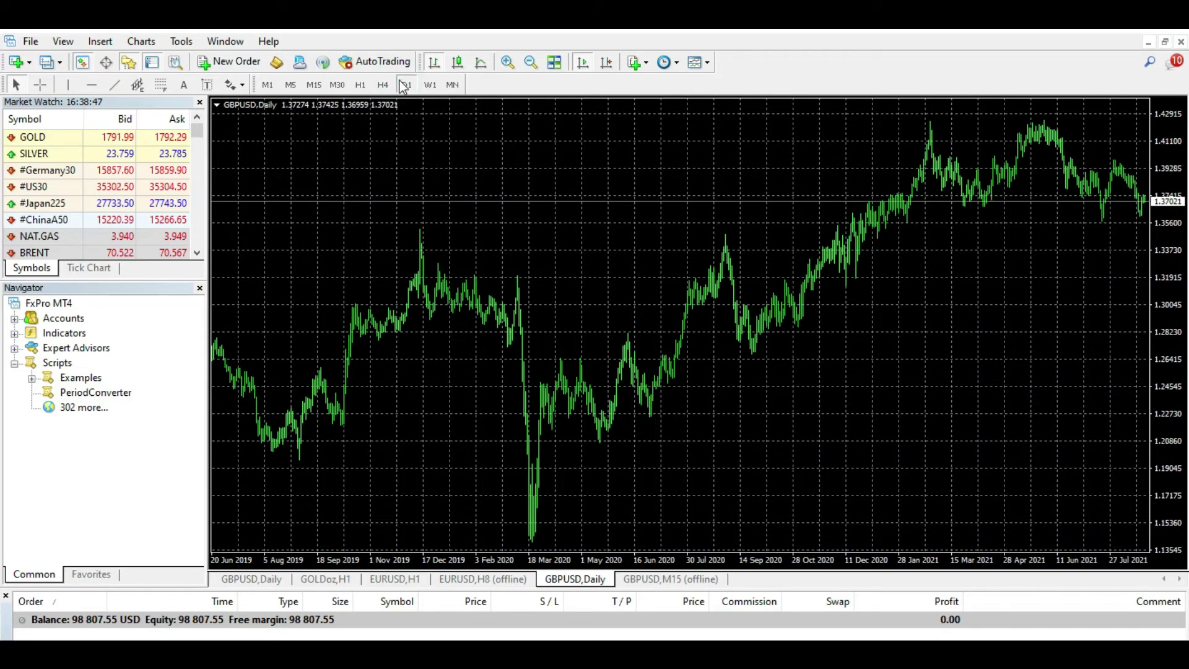
pyautogui.click(337, 84)
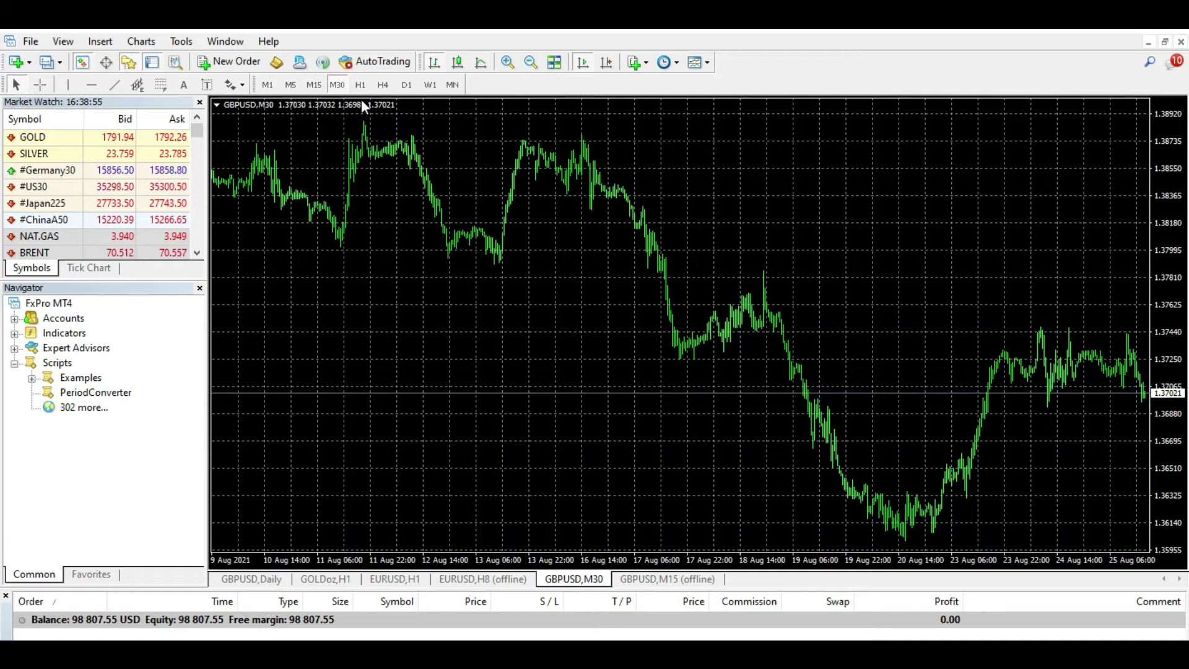
pyautogui.click(383, 85)
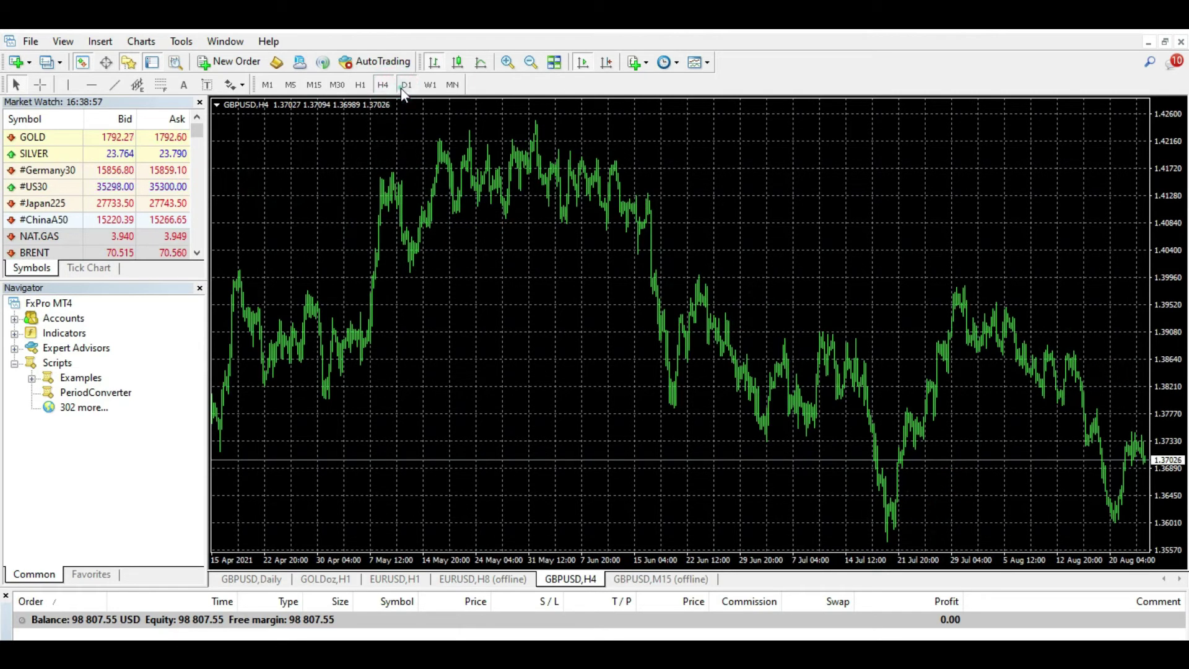
pyautogui.click(404, 86)
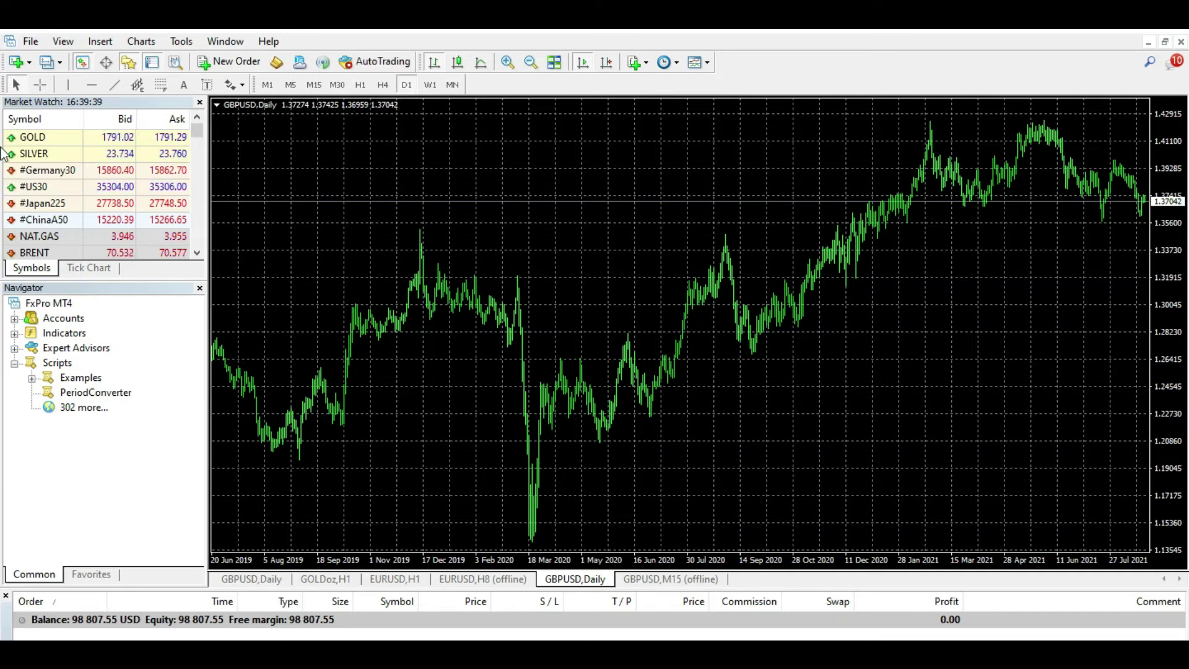
# Step: Show the Navigator panel with its scripts and set GBPUSD to the H1 timeframe
pyautogui.click(62, 42)
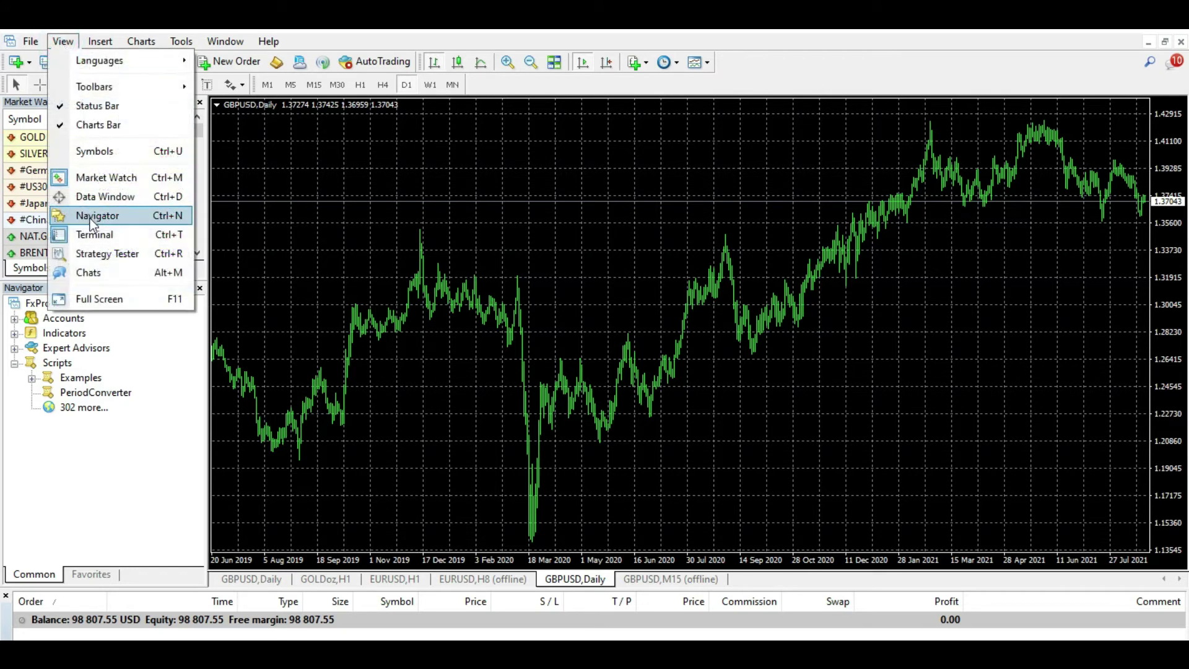
pyautogui.click(93, 478)
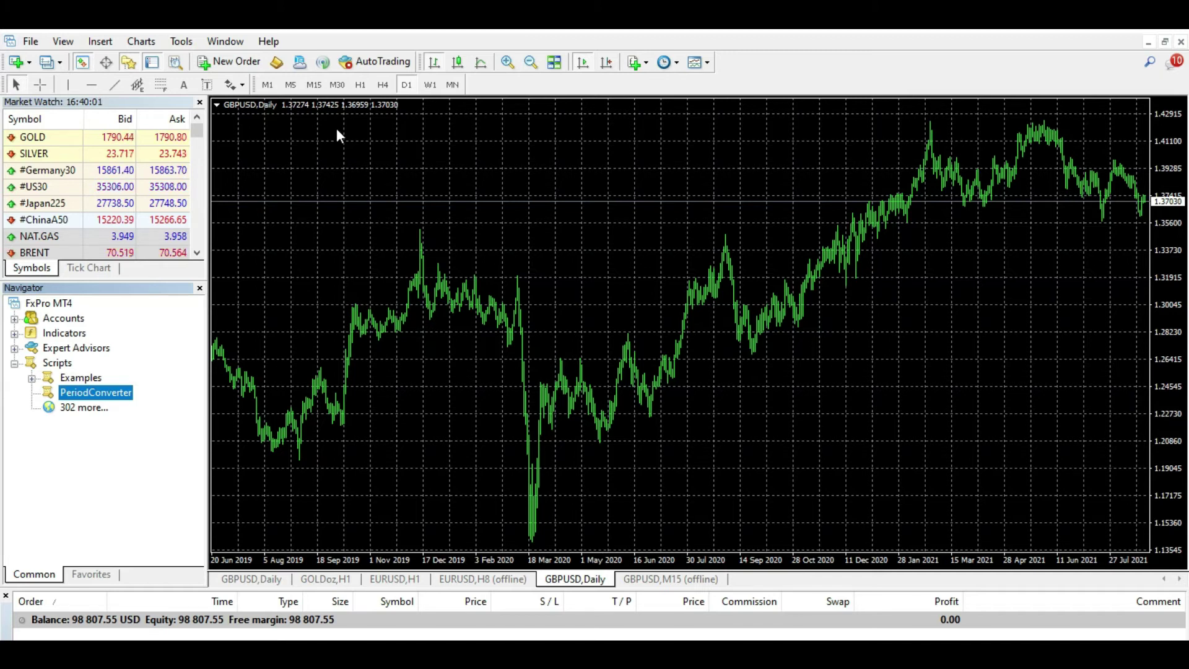
pyautogui.click(359, 85)
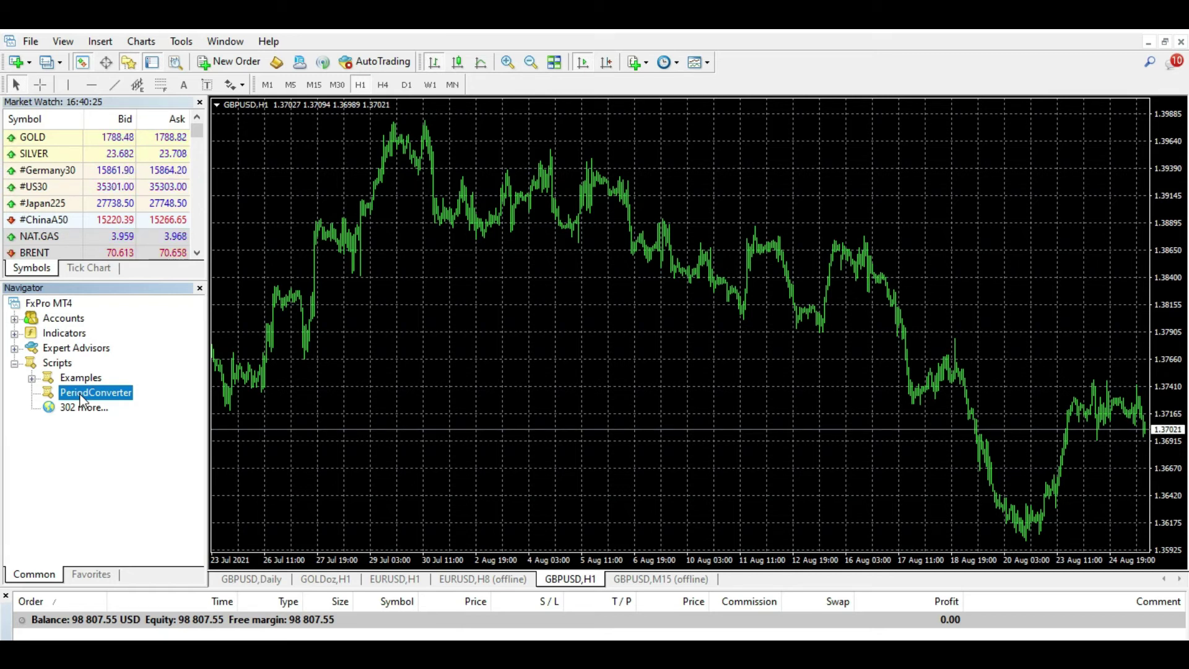
# Step: Drop PeriodConverter onto the GBPUSD H1 chart and run it with multiplier factor 8
pyautogui.moveTo(80, 400); pyautogui.dragTo(489, 326)
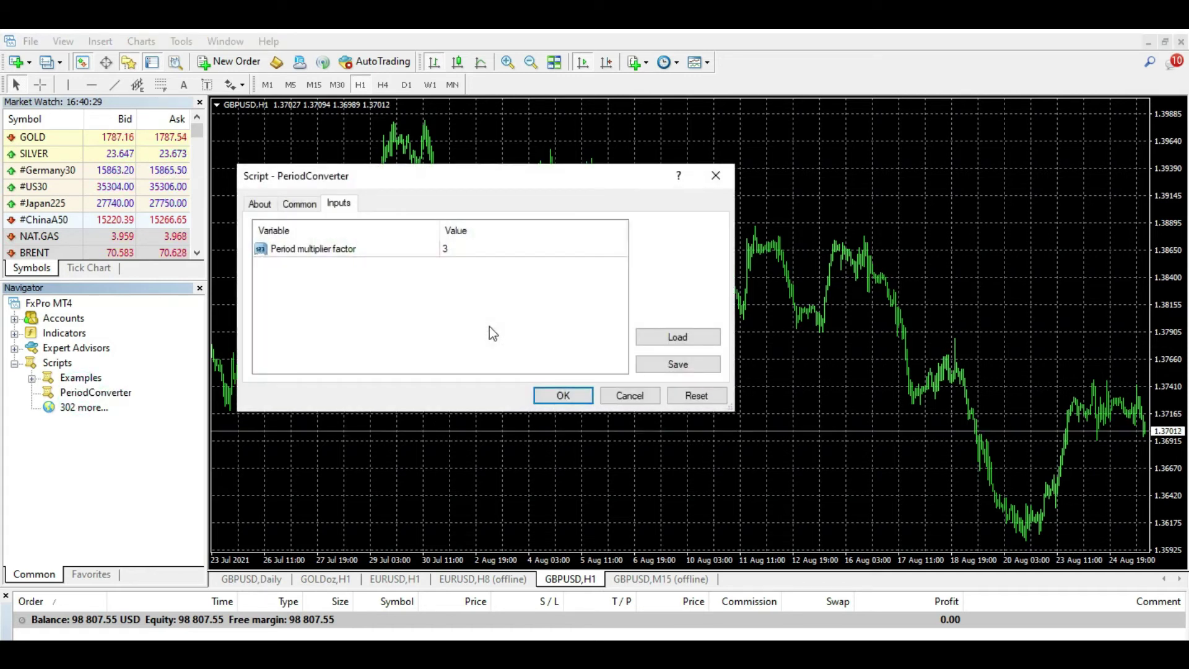
pyautogui.doubleClick(445, 250)
pyautogui.write('8')
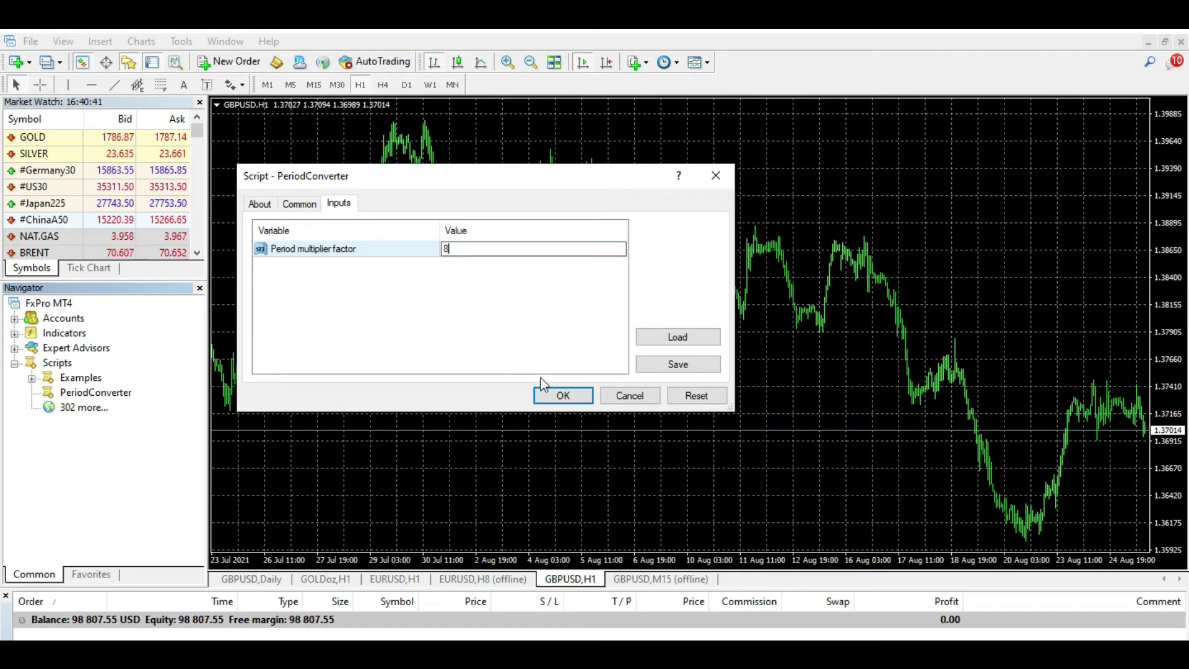
pyautogui.click(564, 397)
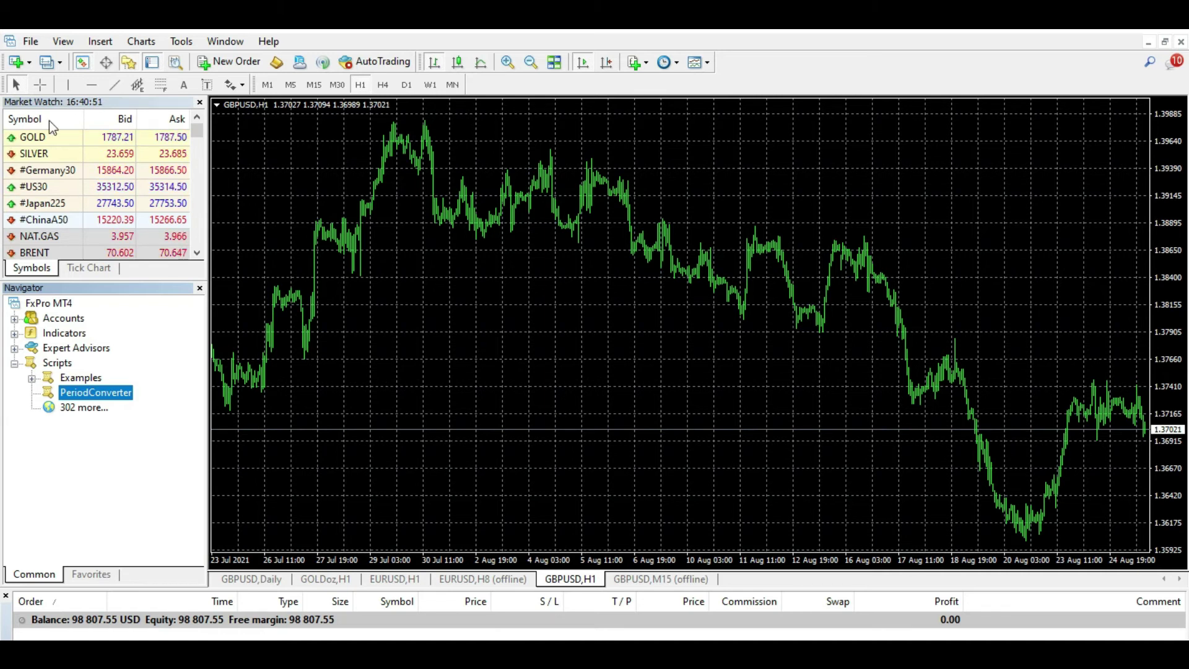
# Step: Open the GBPUSD,H8 history as an offline chart
pyautogui.click(30, 42)
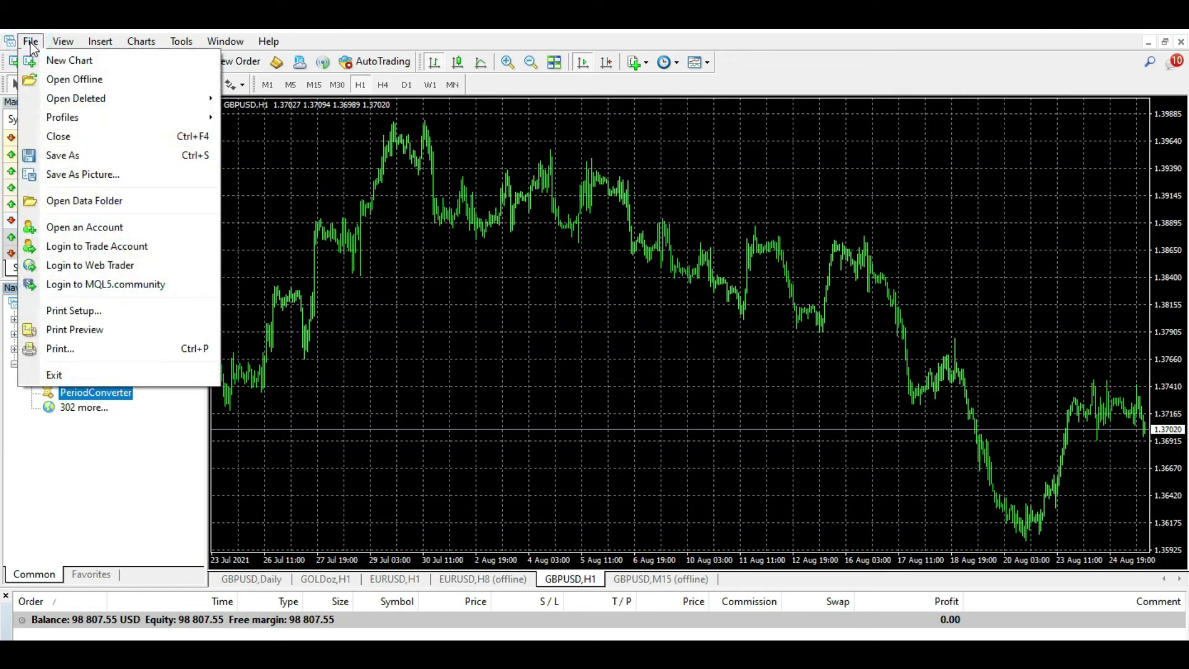
pyautogui.click(57, 79)
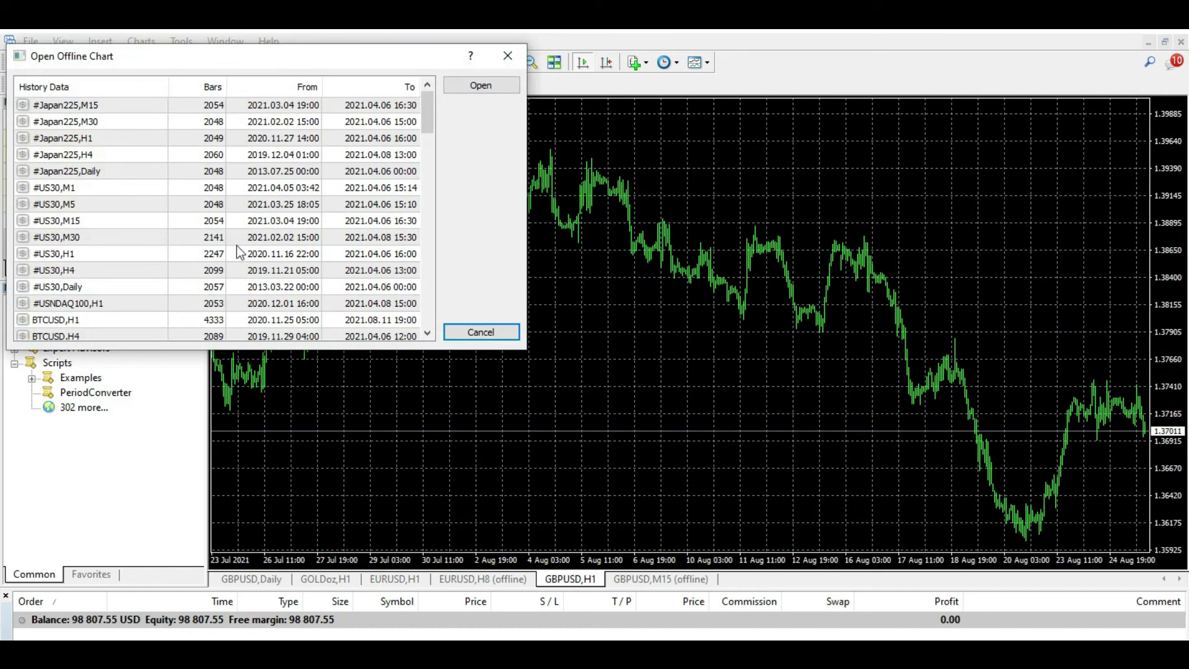
pyautogui.scroll(-10, 189, 254)
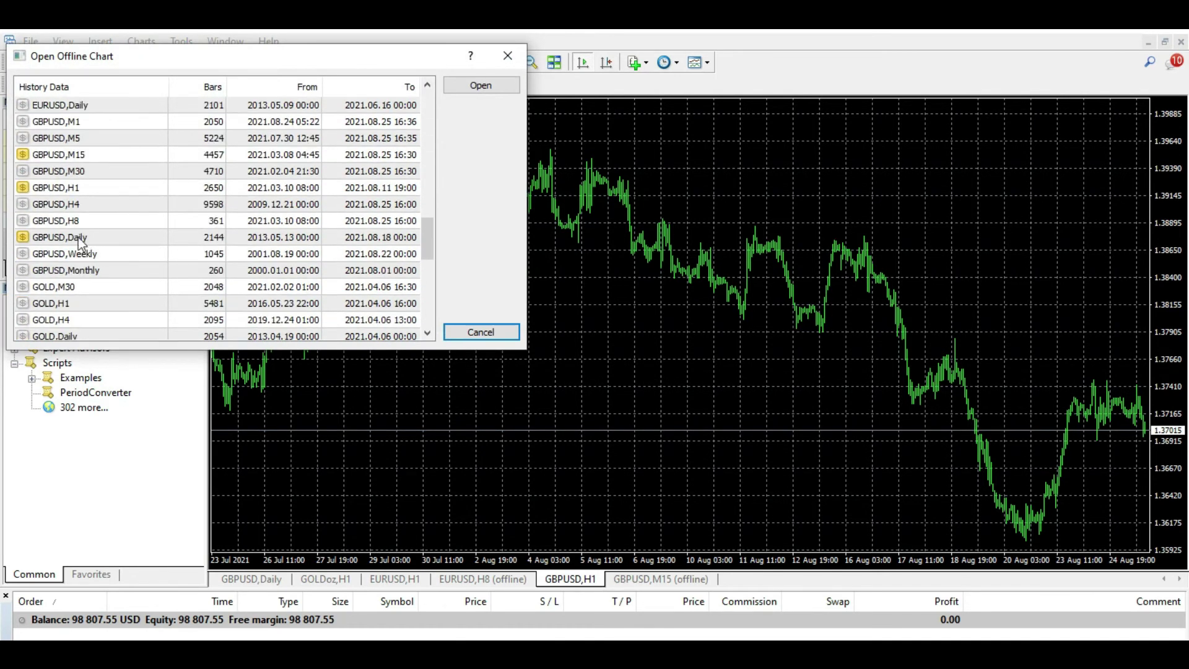
pyautogui.click(55, 222)
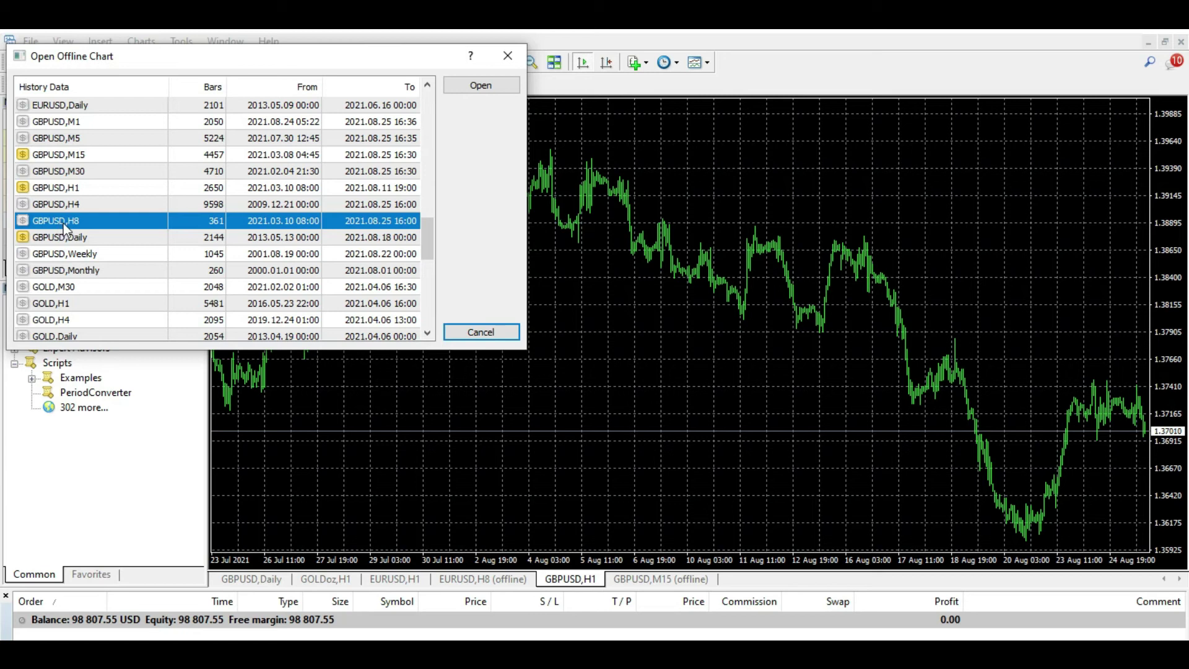
pyautogui.click(467, 85)
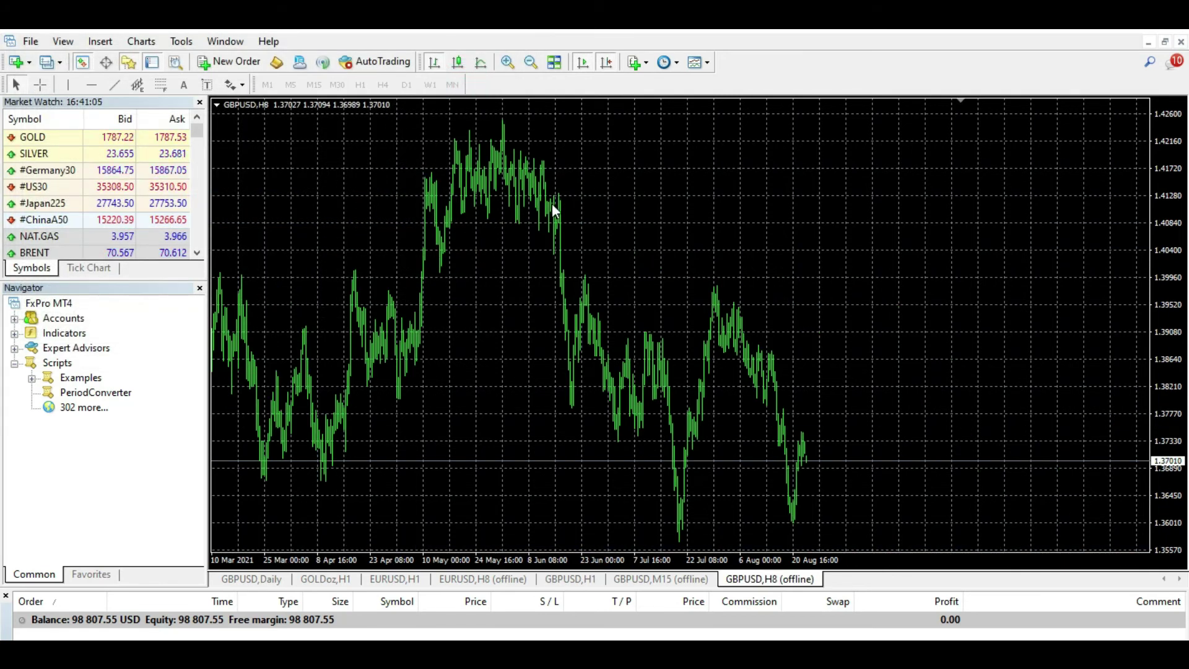
# Step: Zoom in twice on the 8-hour chart and display it as candlesticks
pyautogui.moveTo(551, 203)
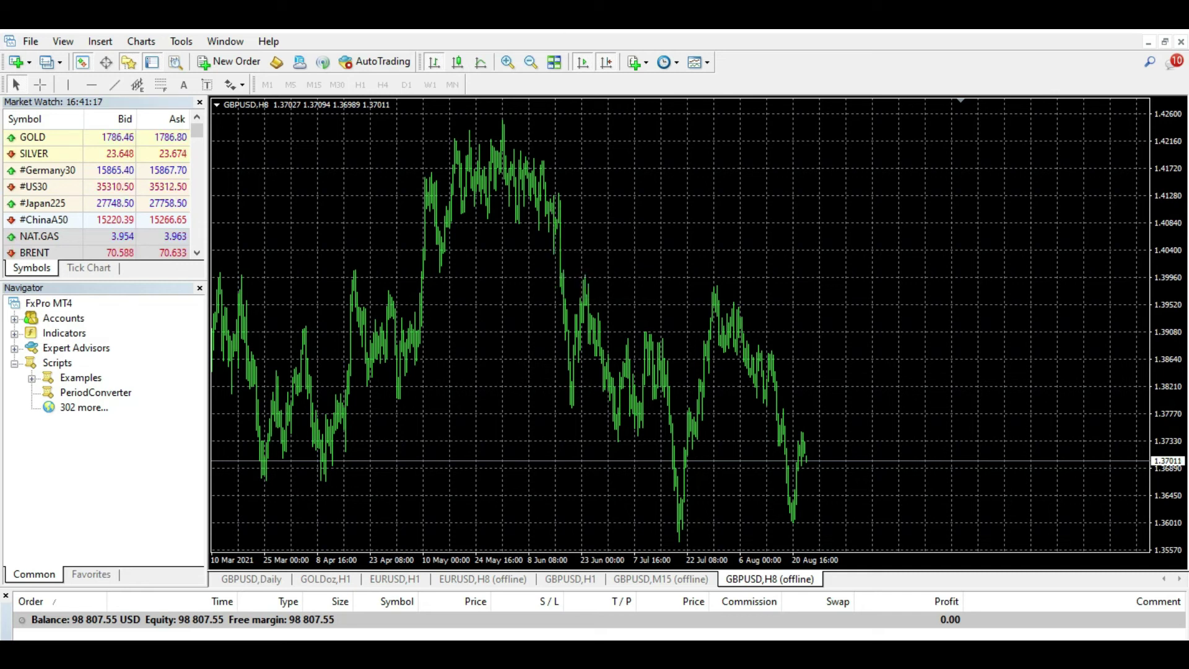
pyautogui.click(504, 62)
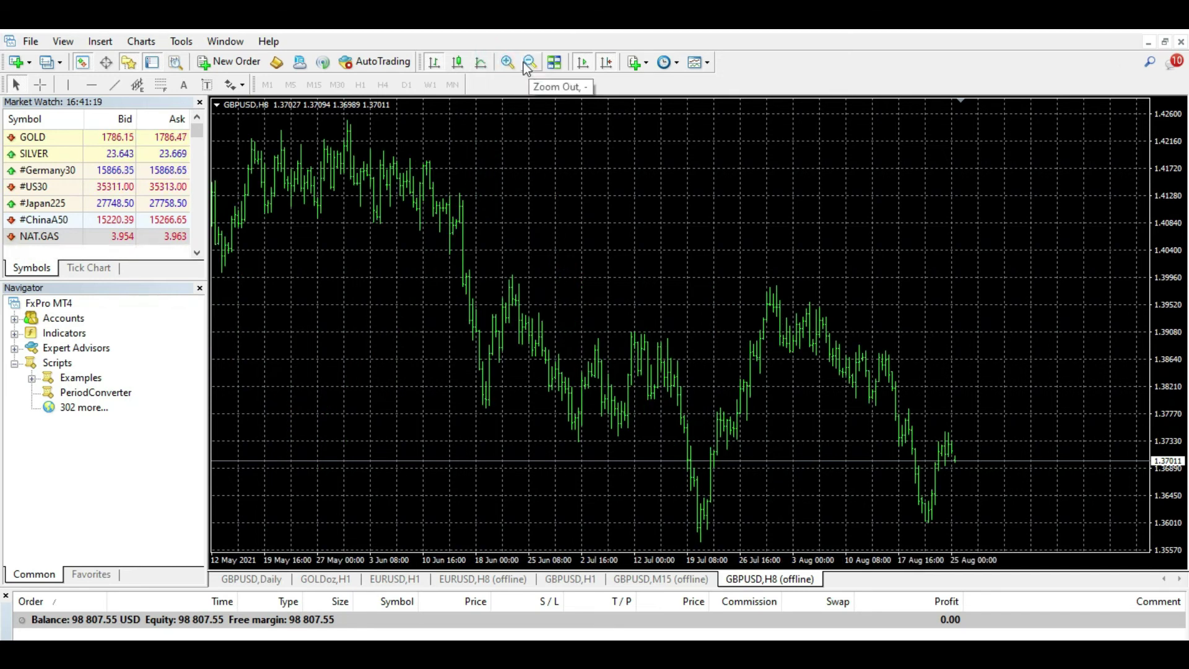
pyautogui.click(458, 62)
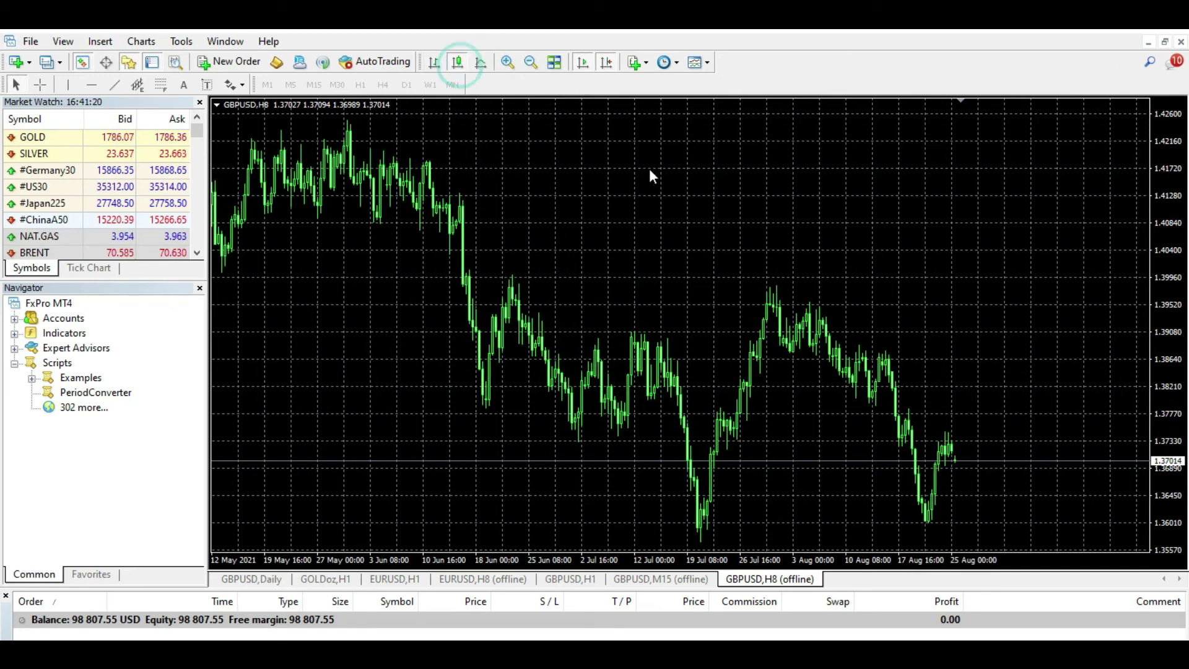
pyautogui.click(509, 61)
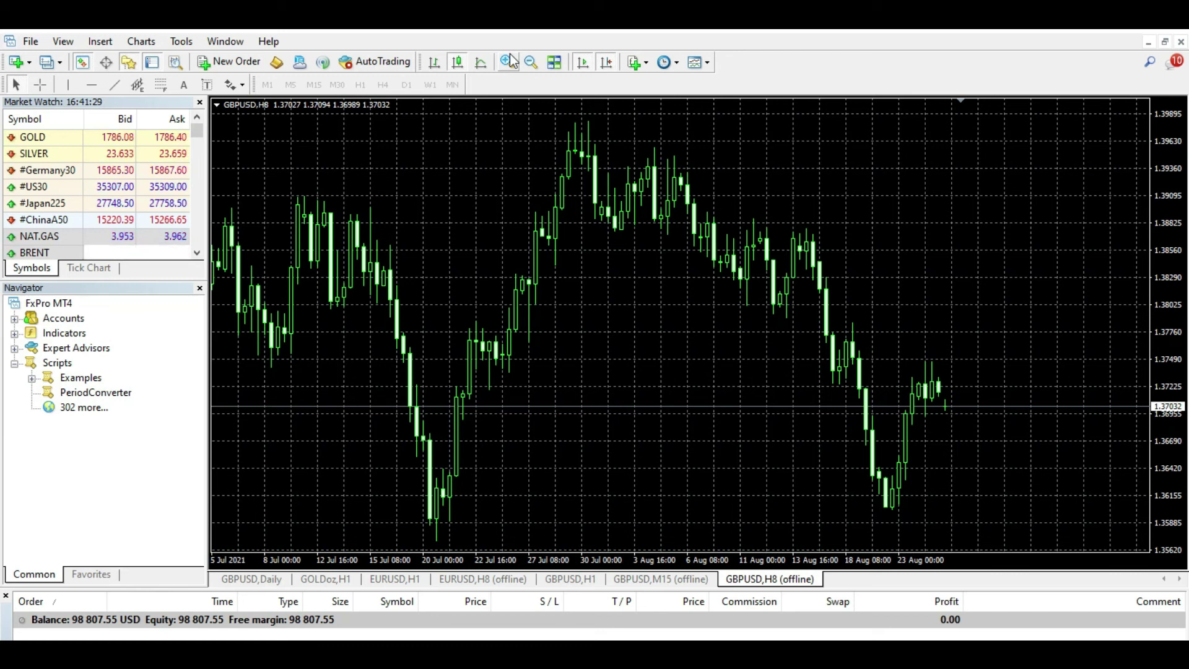
# Step: Open a new GOLD chart on the W1 weekly timeframe
pyautogui.click(28, 44)
pyautogui.click(42, 61)
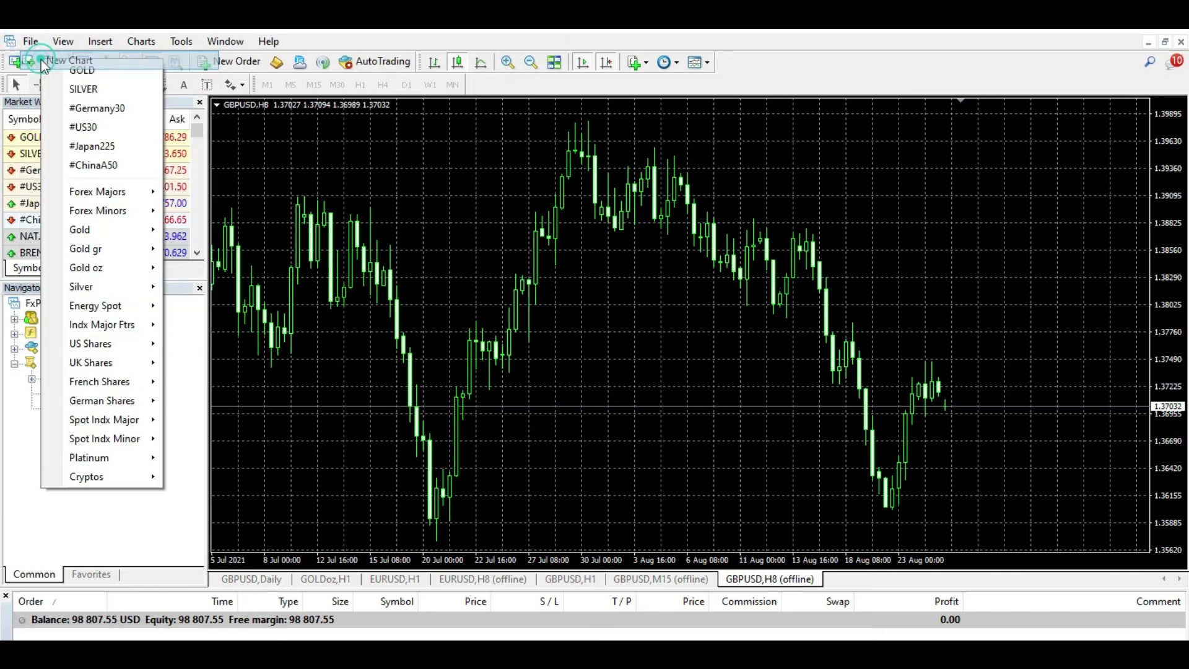
pyautogui.click(75, 73)
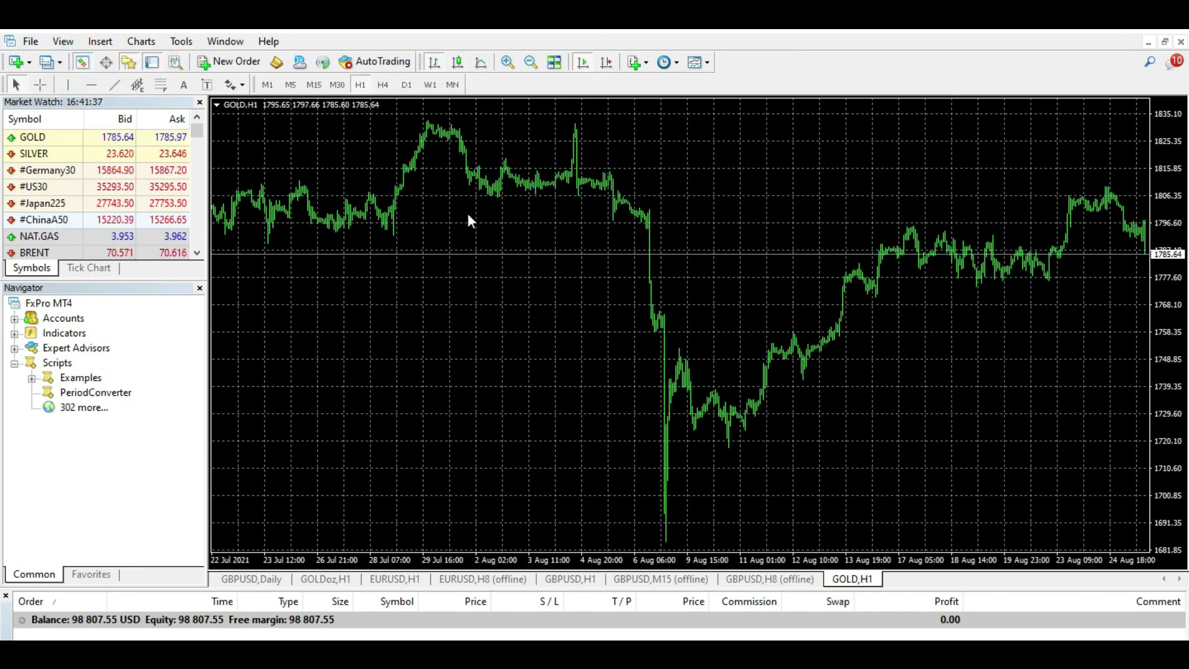
pyautogui.click(429, 85)
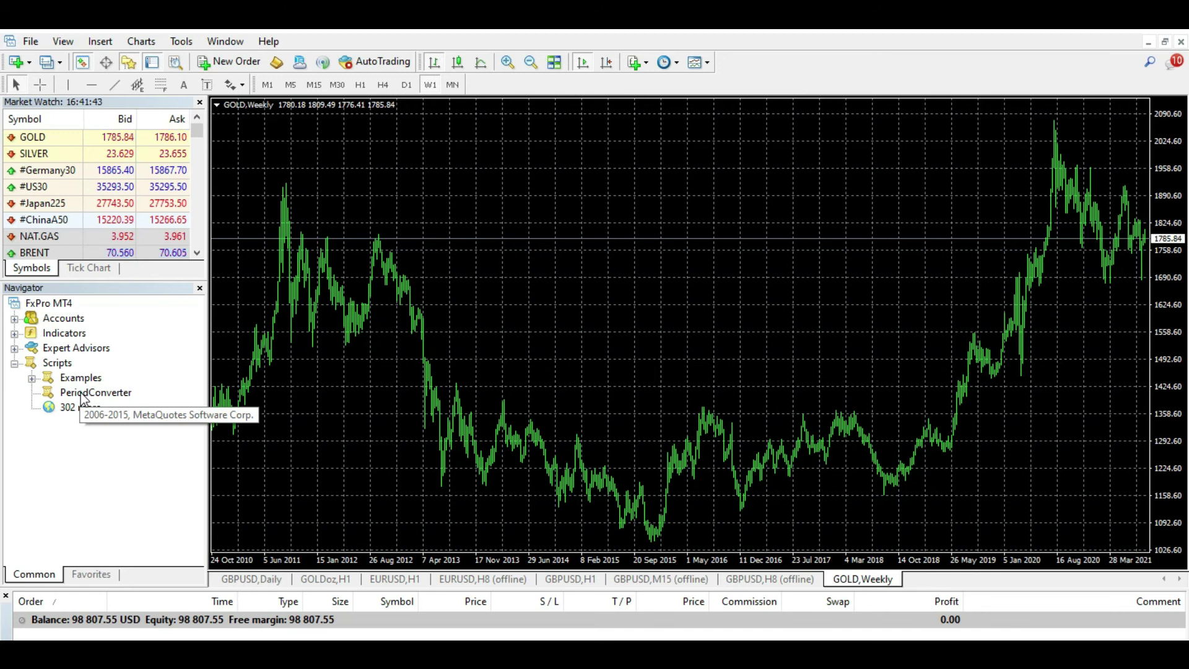
# Step: Run PeriodConverter on the GOLD weekly chart with multiplier factor 2
pyautogui.moveTo(541, 258); pyautogui.dragTo(541, 258)
pyautogui.doubleClick(447, 249)
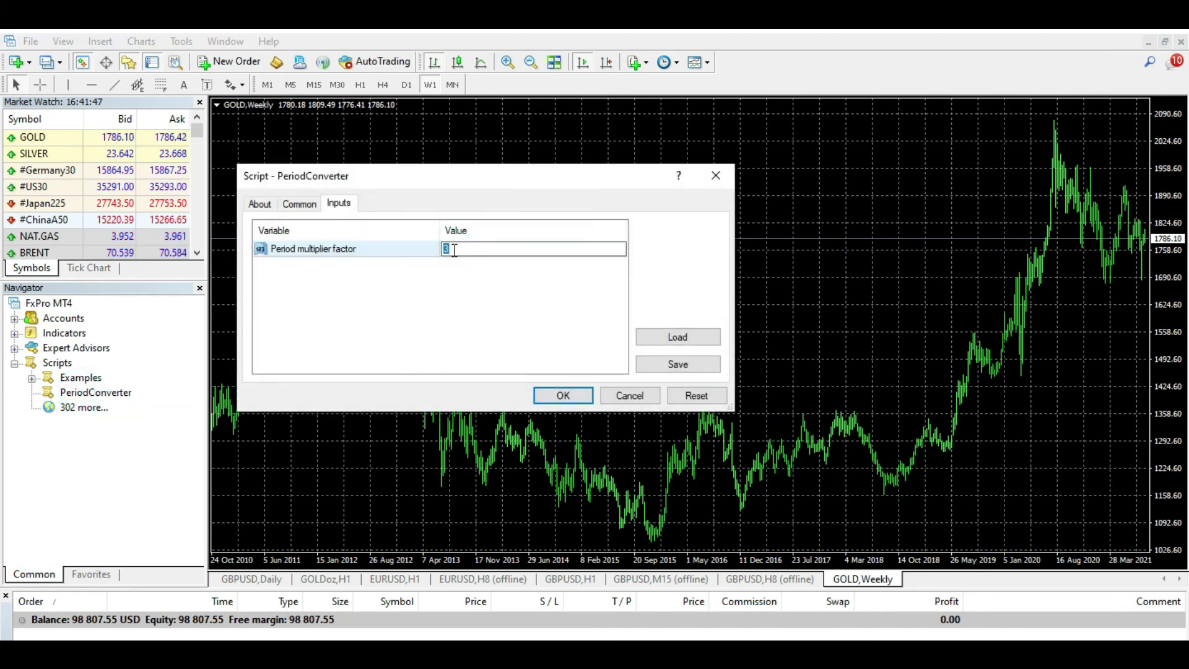
pyautogui.write('2')
pyautogui.click(559, 393)
# Step: Choose GOLD,W2 from the File > Open Offline history list and open it
pyautogui.click(30, 41)
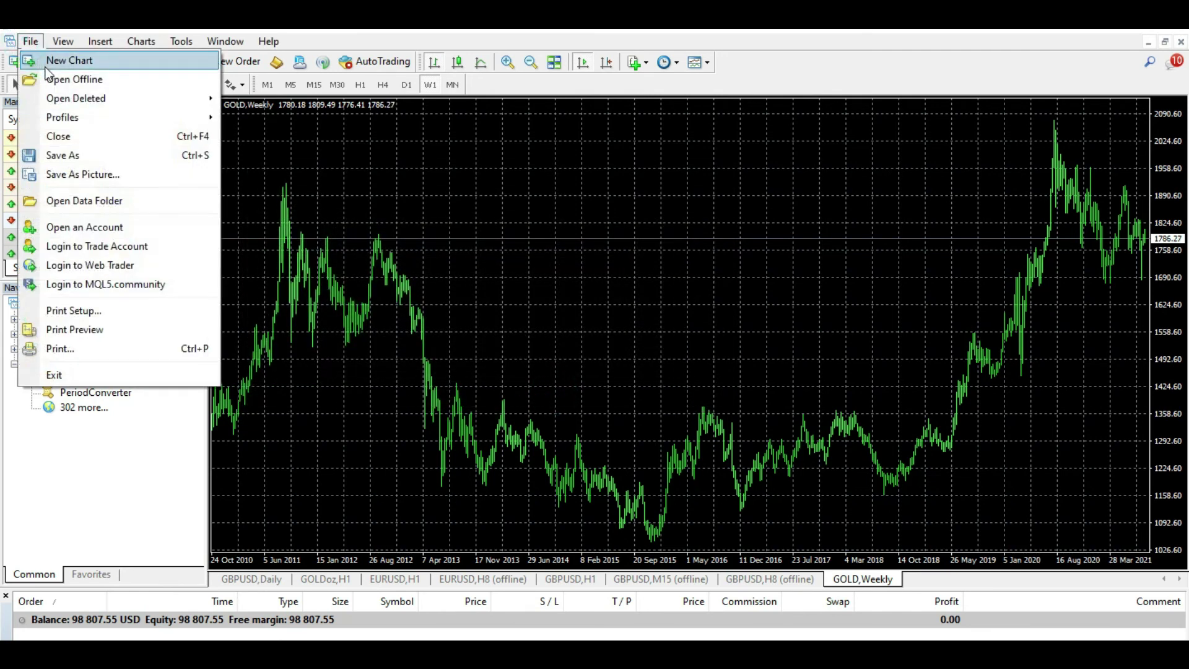
pyautogui.click(79, 82)
pyautogui.scroll(-10, 177, 233)
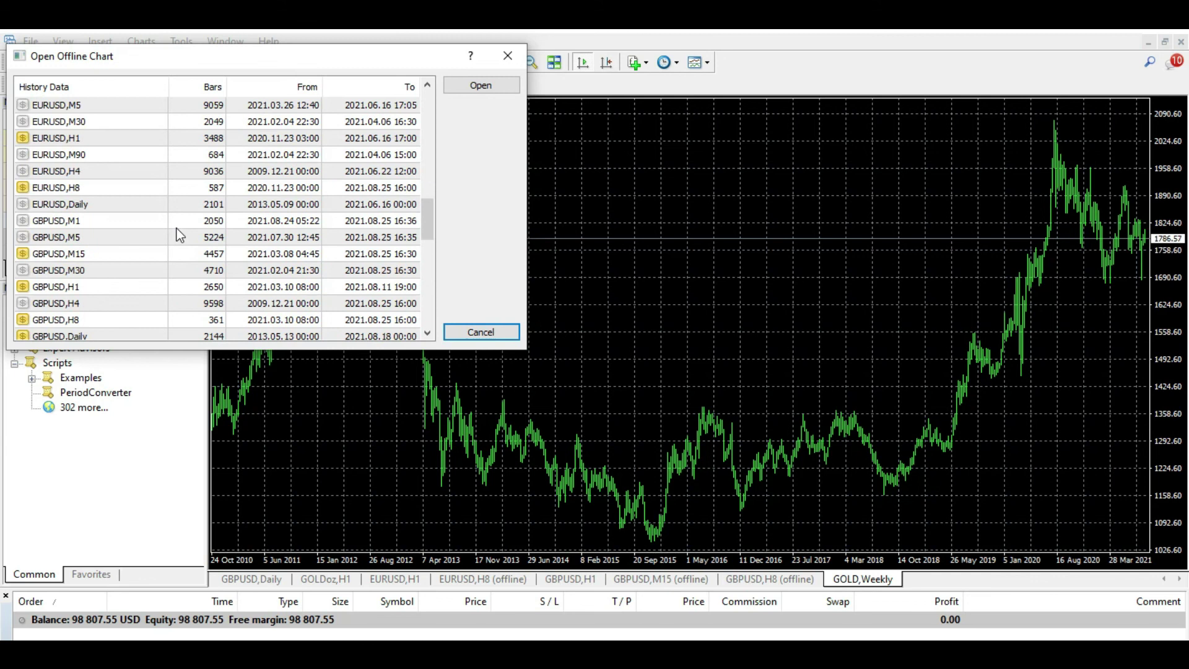
pyautogui.scroll(-7, 377, 204)
pyautogui.scroll(15, 229, 255)
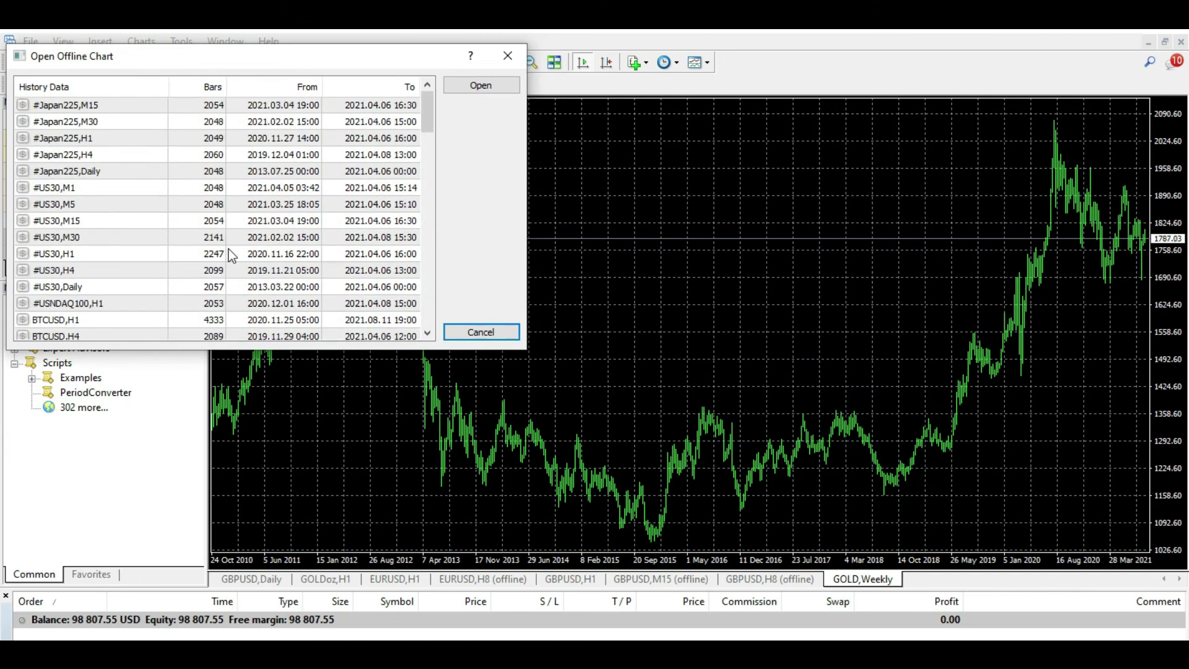
pyautogui.scroll(-10, 228, 249)
pyautogui.scroll(-10, 228, 249)
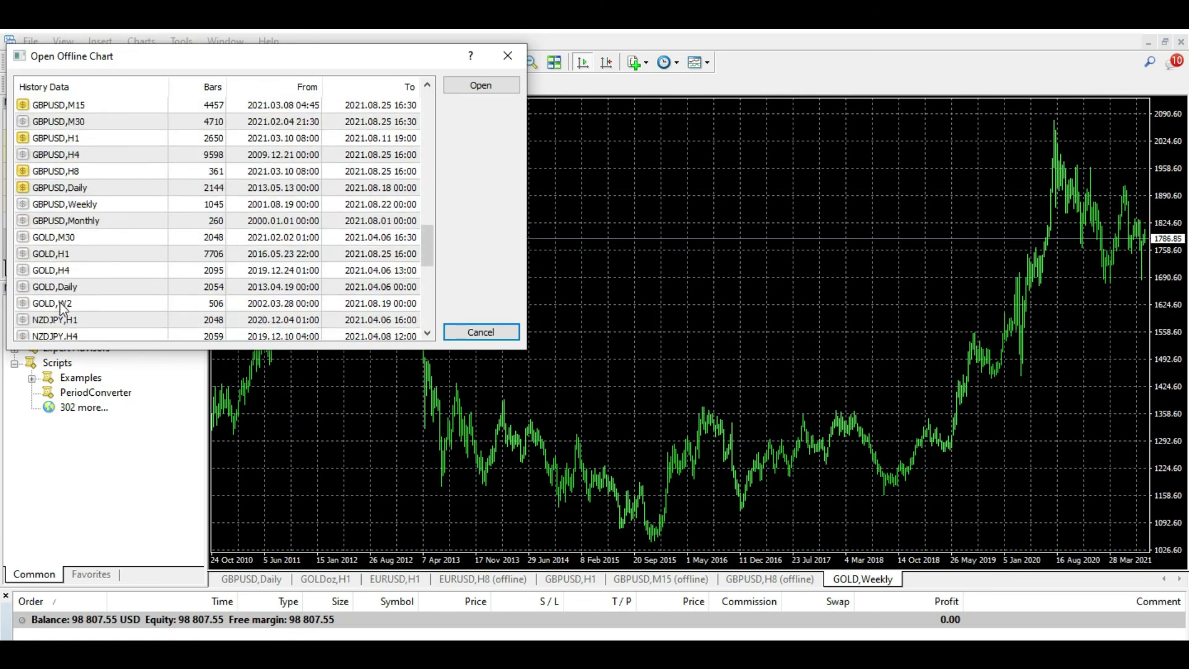
pyautogui.click(58, 303)
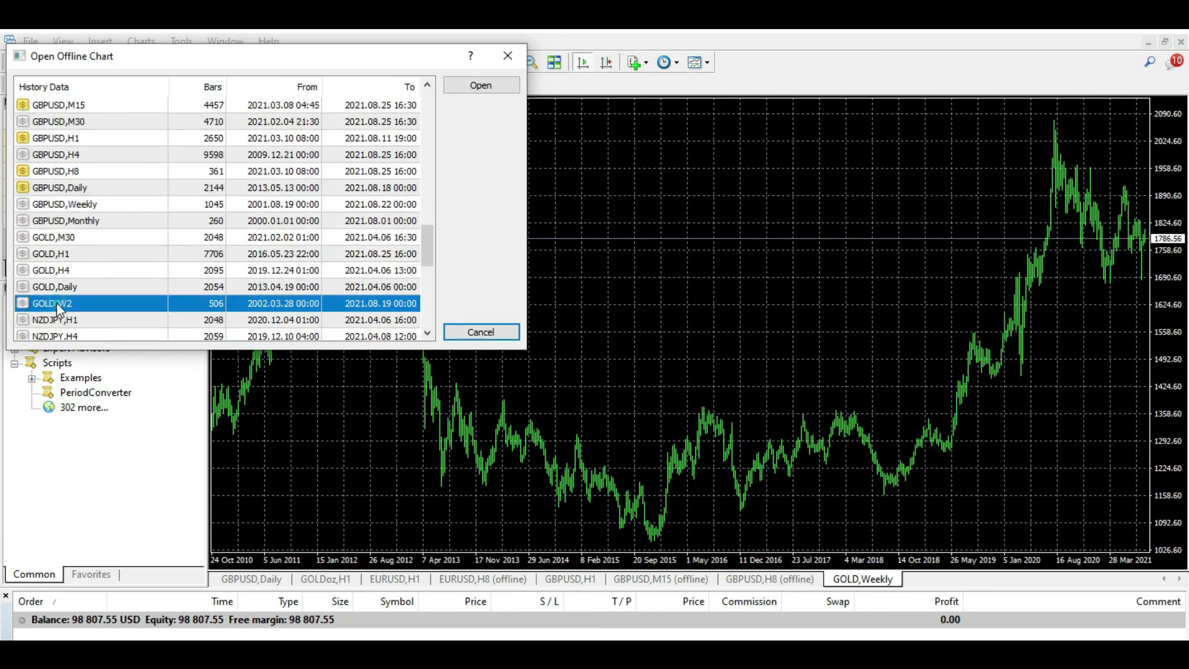
pyautogui.click(459, 90)
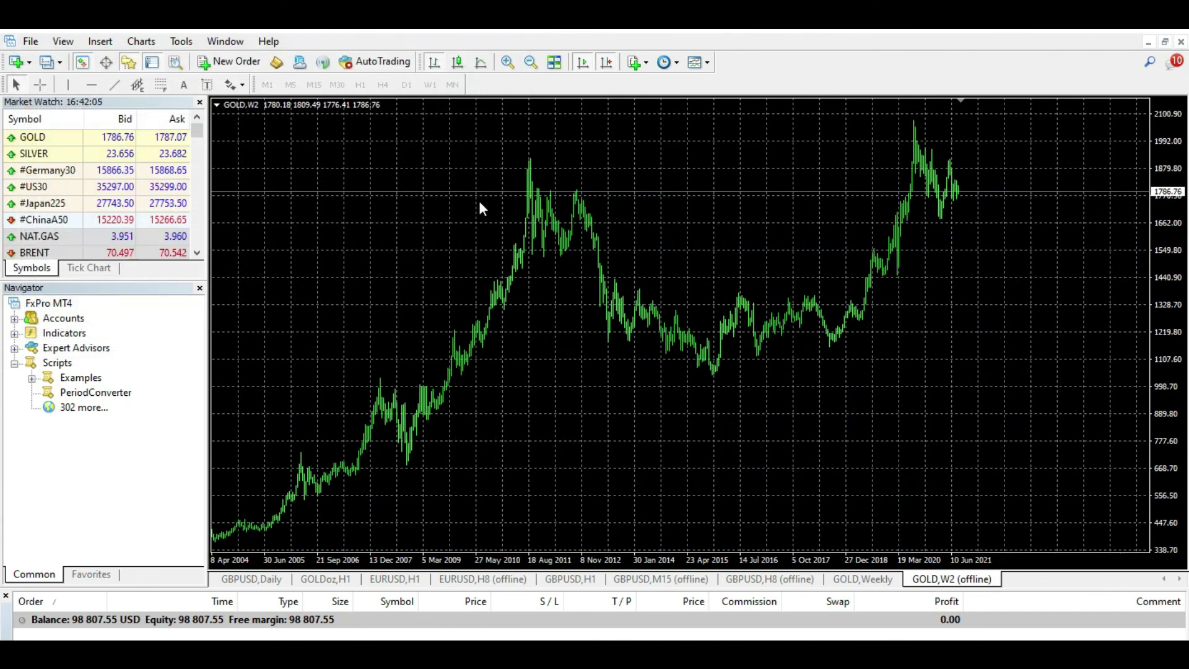